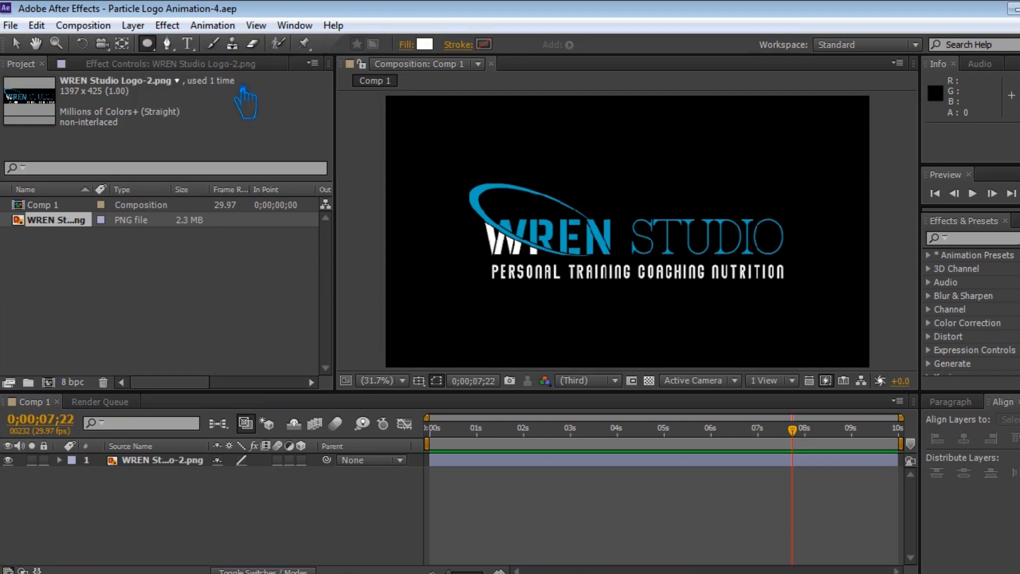
Draw a large white circle shape layer over the logo, center it in the composition, and save the project.
{"action": "mouse_move", "coordinate": [492, 113]}
{"action": "left_mouse_down"}
{"action": "mouse_move", "coordinate": [752, 365]}
{"action": "mouse_move", "coordinate": [829, 355]}
{"action": "left_mouse_up"}
{"action": "left_click", "coordinate": [964, 439]}
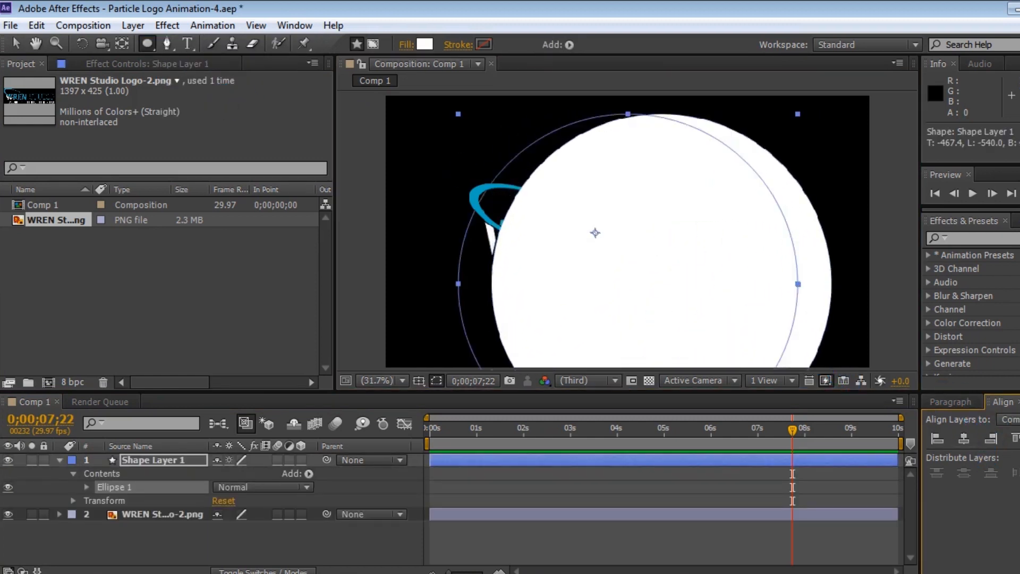
{"action": "left_click", "coordinate": [1019, 439]}
{"action": "left_click", "coordinate": [60, 461]}
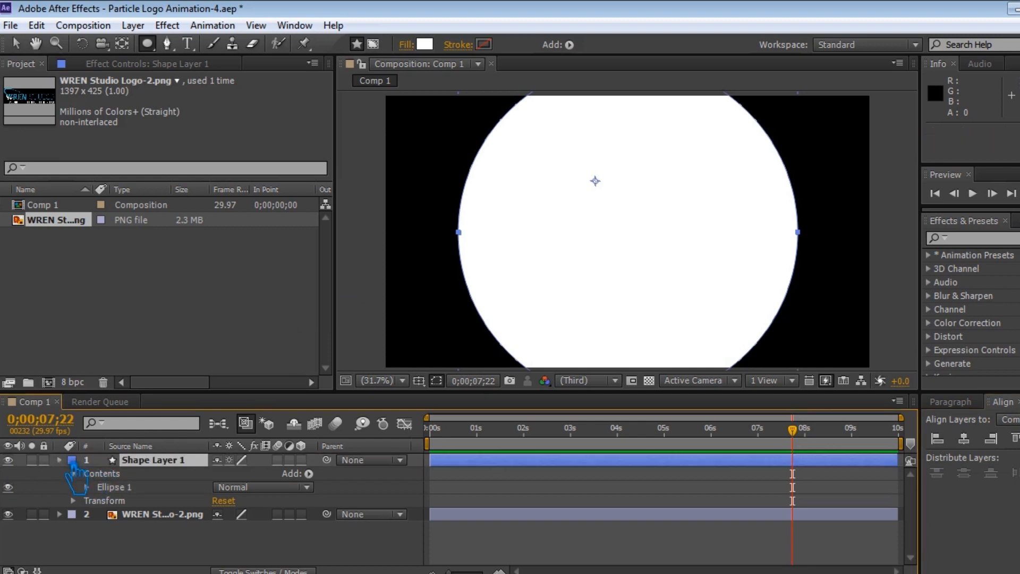
{"action": "left_click", "coordinate": [223, 516]}
{"action": "key", "text": "ctrl+s"}
Apply the Turbulent Displace effect to the shape layer.
{"action": "left_click", "coordinate": [168, 462]}
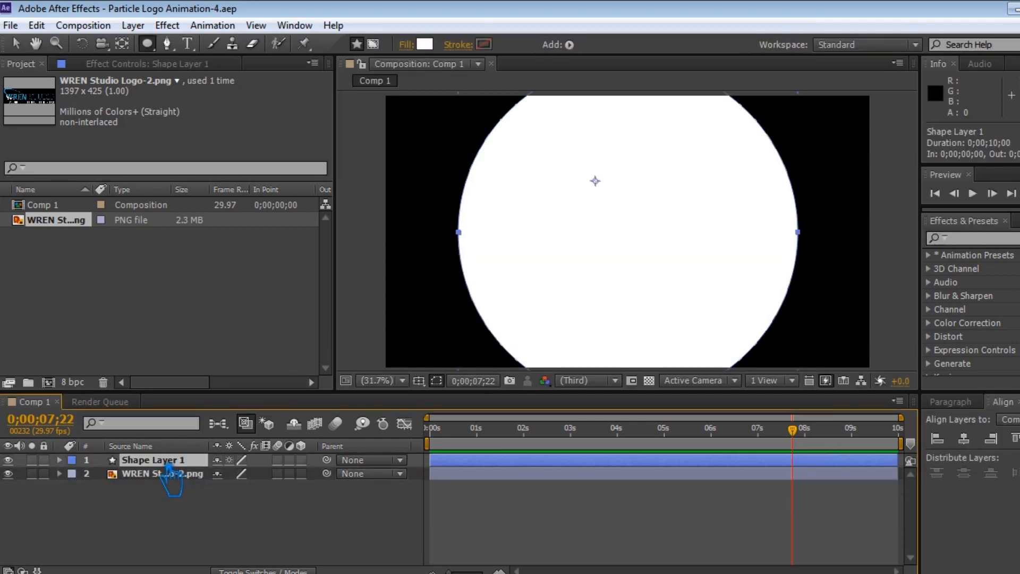
{"action": "left_click_drag", "start_coordinate": [800, 449], "coordinate": [727, 452]}
{"action": "left_click", "coordinate": [957, 237]}
{"action": "type", "text": "turb"}
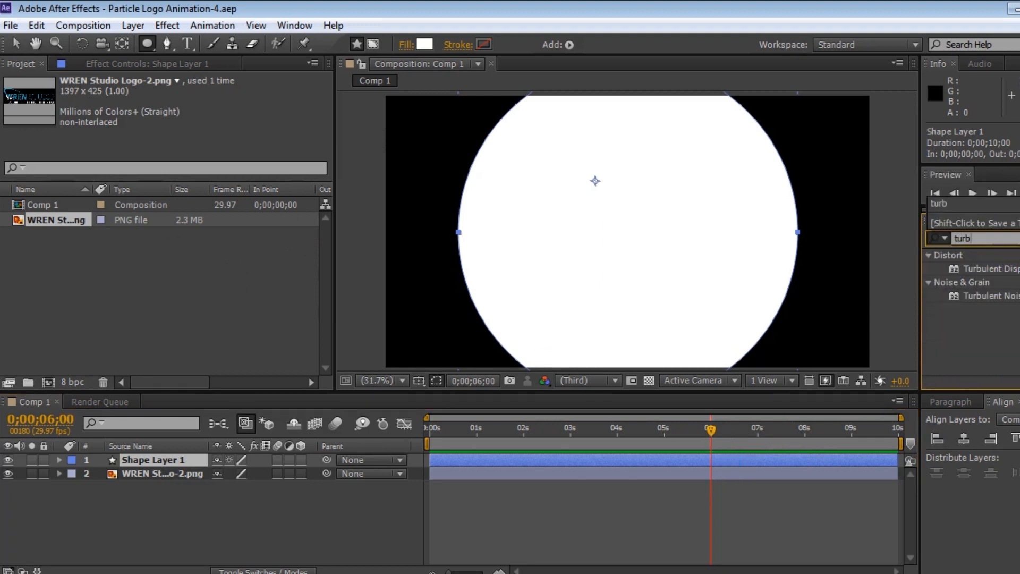
{"action": "left_click_drag", "start_coordinate": [988, 269], "coordinate": [642, 289]}
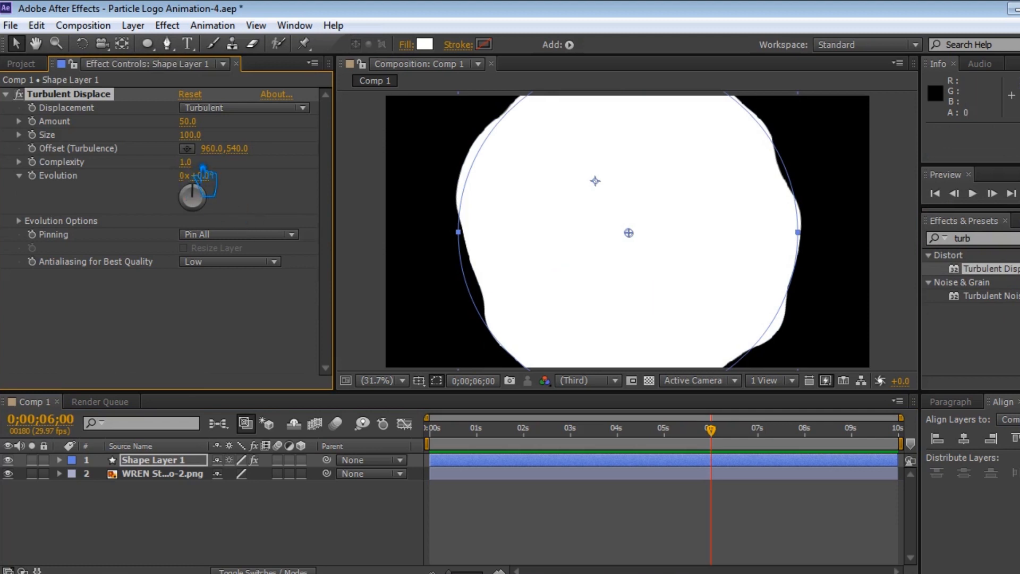
Set Turbulent Displace Complexity to 10 and Amount to 250.
{"action": "left_click_drag", "start_coordinate": [563, 182], "coordinate": [992, 189]}
{"action": "left_click_drag", "start_coordinate": [195, 123], "coordinate": [347, 133]}
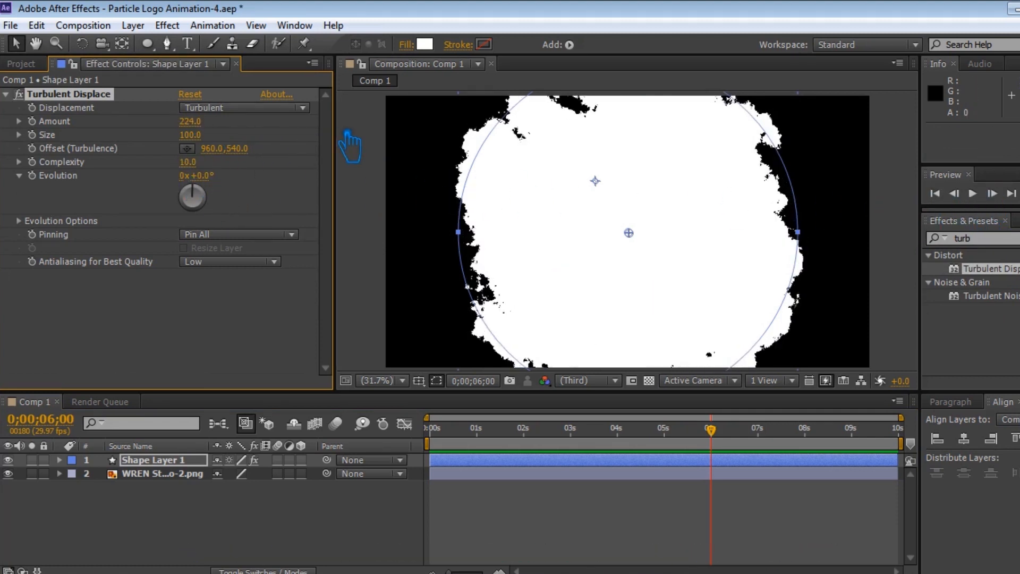
{"action": "left_click", "coordinate": [202, 126]}
{"action": "type", "text": "250"}
{"action": "key", "text": "Return"}
Save the project and add a Scale keyframe to the shape layer at 0;00;05;16.
{"action": "key", "text": "ctrl+s"}
{"action": "left_click", "coordinate": [6, 94]}
{"action": "left_click", "coordinate": [239, 508]}
{"action": "left_click", "coordinate": [160, 463]}
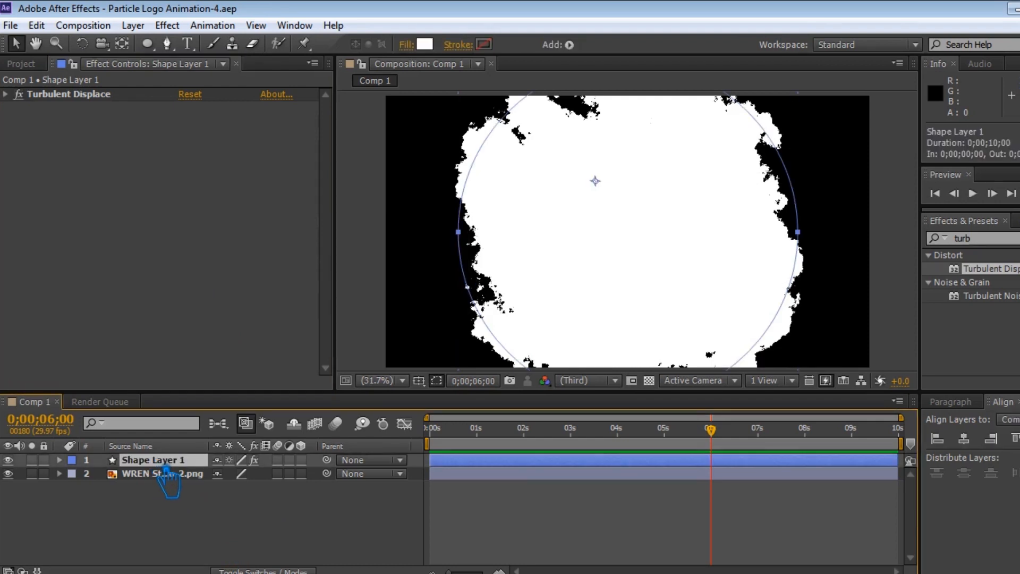
{"action": "right_click", "coordinate": [164, 465]}
{"action": "left_click", "coordinate": [146, 464]}
{"action": "left_click_drag", "start_coordinate": [736, 435], "coordinate": [705, 451]}
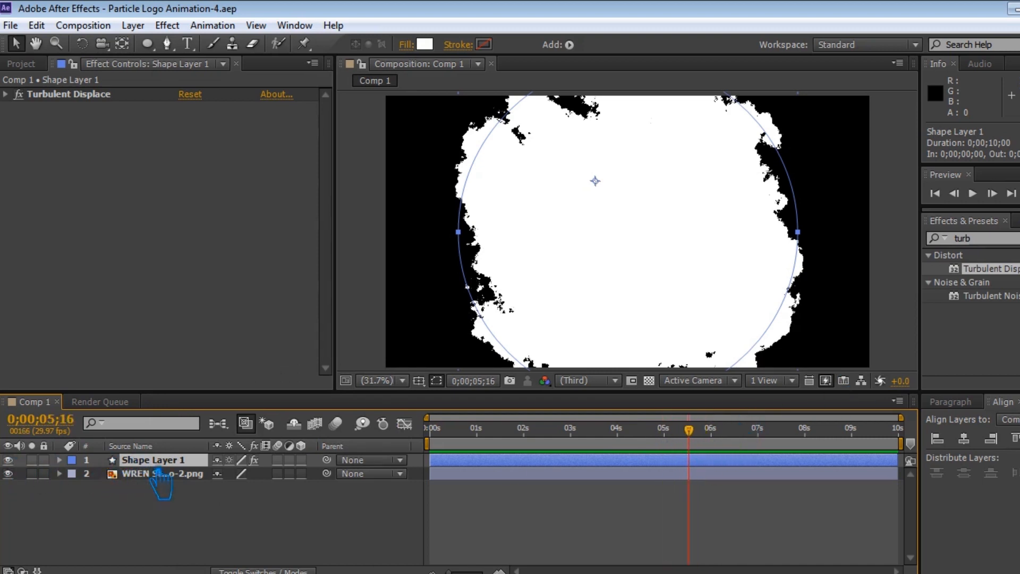
{"action": "key", "text": "s"}
{"action": "left_click", "coordinate": [101, 473]}
Set the shape layer's Scale to 0 at the start of the timeline.
{"action": "left_click_drag", "start_coordinate": [717, 436], "coordinate": [408, 449]}
{"action": "mouse_move", "coordinate": [250, 491]}
{"action": "left_mouse_down"}
{"action": "mouse_move", "coordinate": [152, 499]}
{"action": "mouse_move", "coordinate": [247, 494]}
{"action": "left_mouse_up"}
{"action": "left_click", "coordinate": [244, 477]}
{"action": "type", "text": "0"}
{"action": "key", "text": "Return"}
{"action": "key", "text": "u"}
{"action": "left_click", "coordinate": [246, 510]}
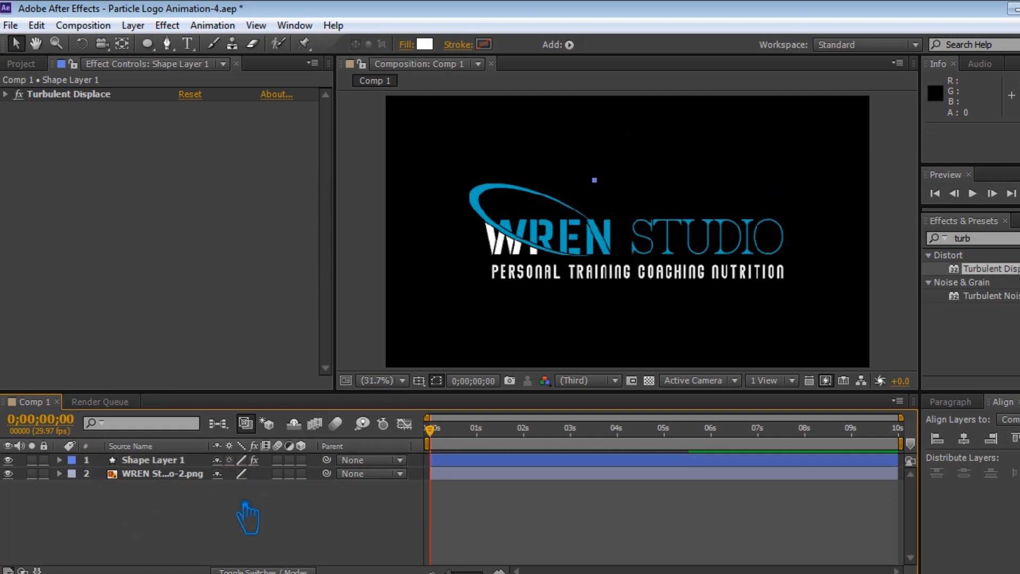
Set the logo layer's track matte to Alpha Matte using the shape layer above it.
{"action": "key", "text": "ctrl+s"}
{"action": "left_click_drag", "start_coordinate": [445, 441], "coordinate": [595, 452]}
{"action": "left_click", "coordinate": [256, 496]}
{"action": "key", "text": "F4"}
{"action": "left_click", "coordinate": [329, 475]}
{"action": "left_click", "coordinate": [366, 517]}
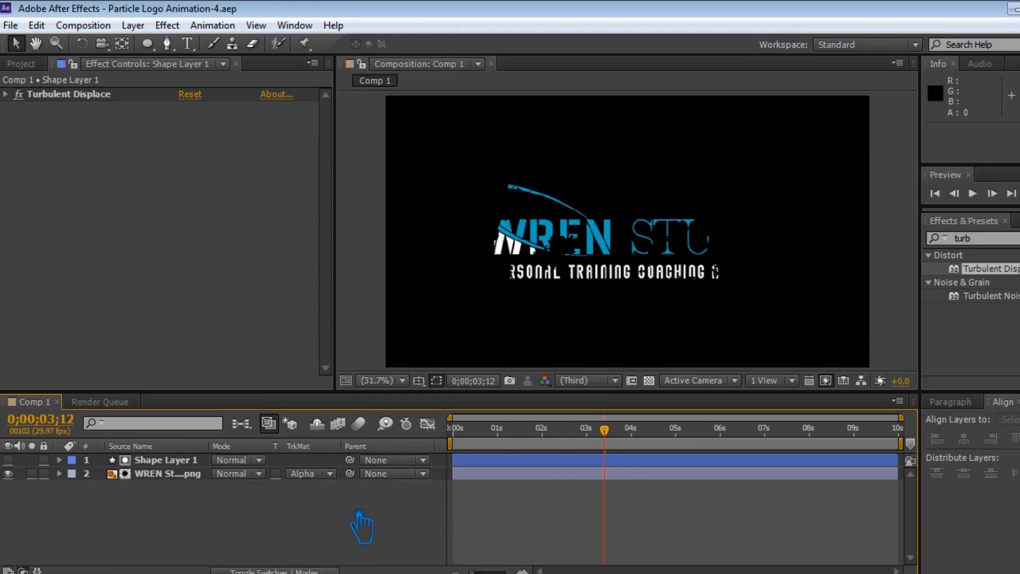
Try pre-composing the shape layer, then undo it.
{"action": "left_click", "coordinate": [167, 461]}
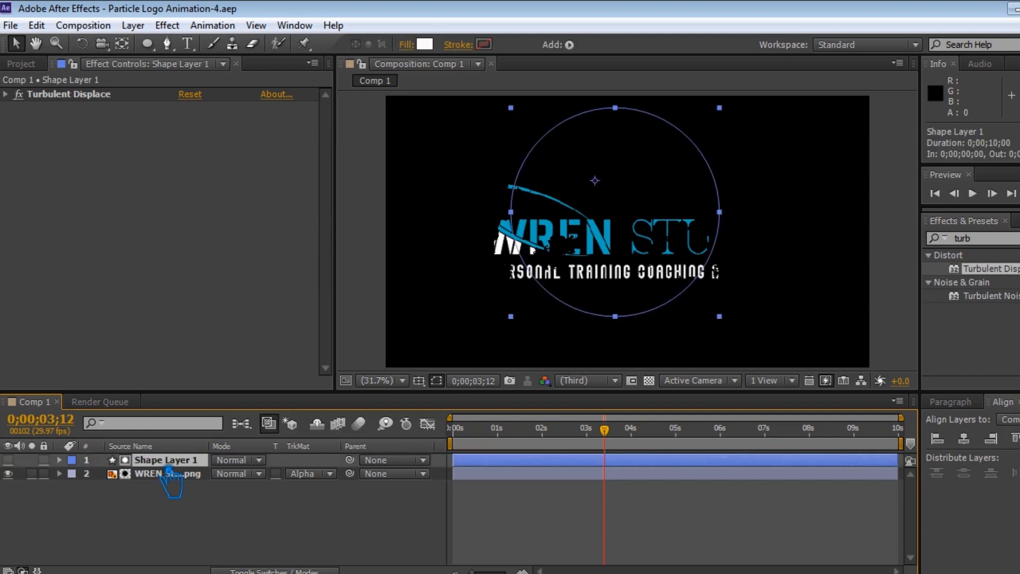
{"action": "right_click", "coordinate": [168, 465]}
{"action": "left_click", "coordinate": [134, 493]}
{"action": "left_click", "coordinate": [168, 463]}
{"action": "right_click", "coordinate": [167, 467]}
{"action": "key", "text": "Escape"}
{"action": "right_click", "coordinate": [169, 465]}
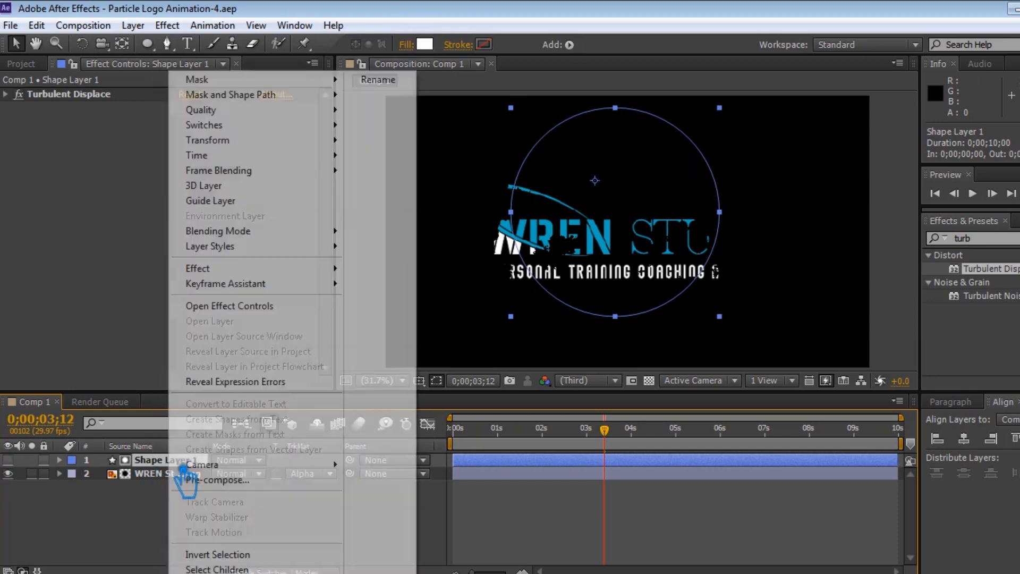
{"action": "left_click", "coordinate": [250, 481]}
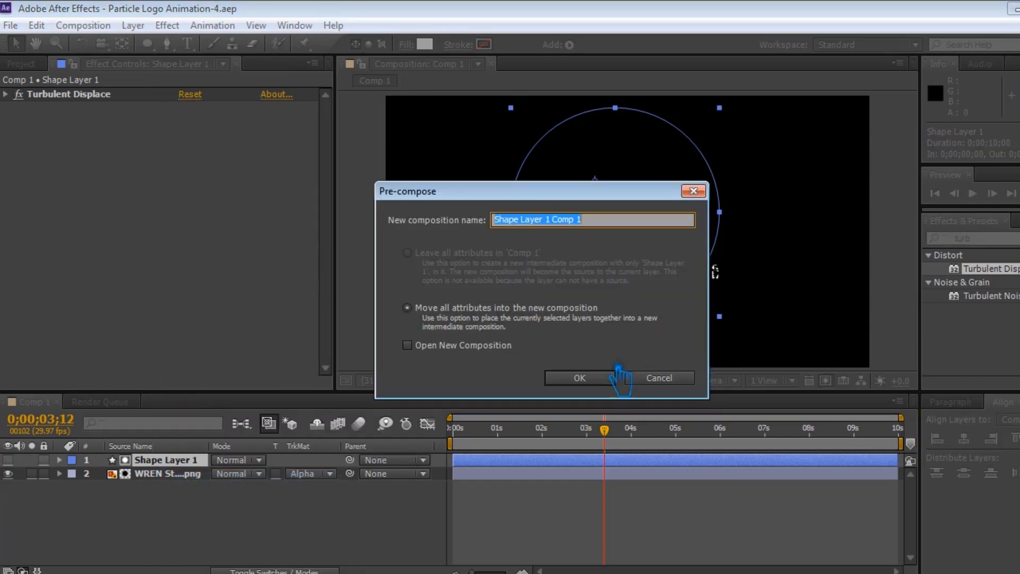
{"action": "left_click", "coordinate": [595, 376]}
{"action": "key", "text": "ctrl+z"}
Remove the logo layer's track matte.
{"action": "left_click", "coordinate": [308, 474]}
{"action": "left_click", "coordinate": [305, 485]}
{"action": "left_click", "coordinate": [304, 505]}
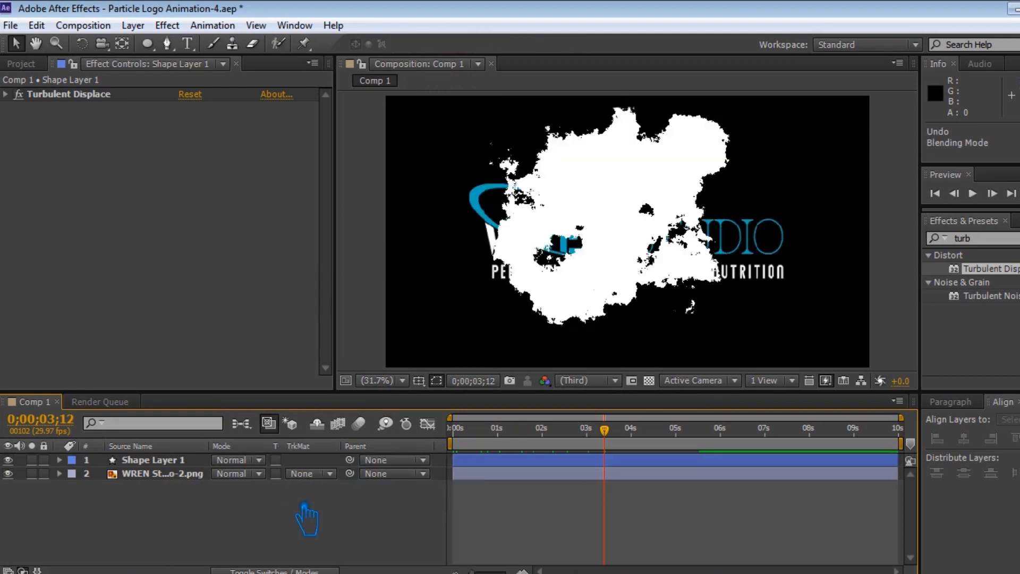
Pre-compose the shape layer with the default settings.
{"action": "left_click", "coordinate": [162, 460]}
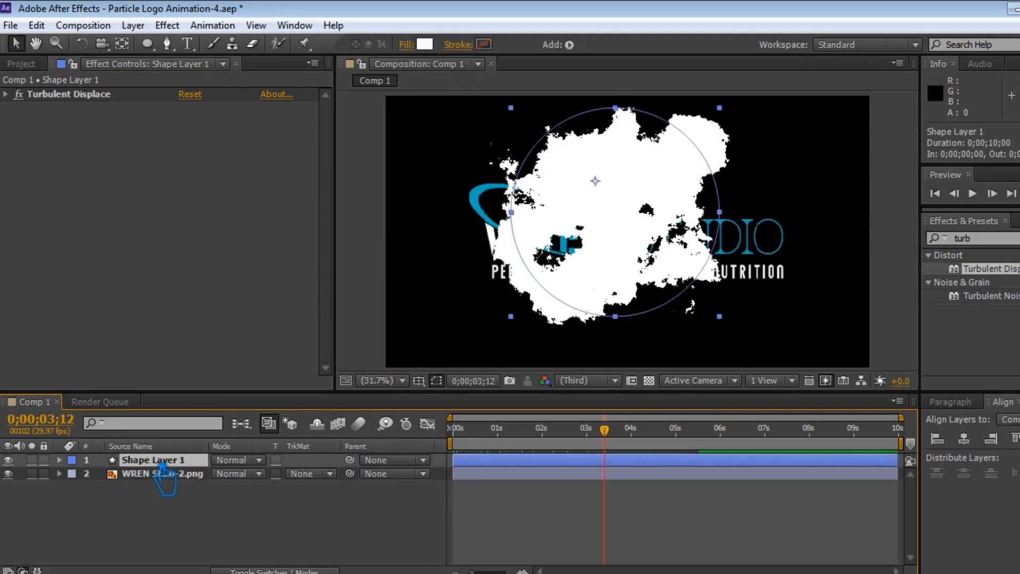
{"action": "right_click", "coordinate": [162, 463]}
{"action": "left_click", "coordinate": [218, 481]}
{"action": "key", "text": "Return"}
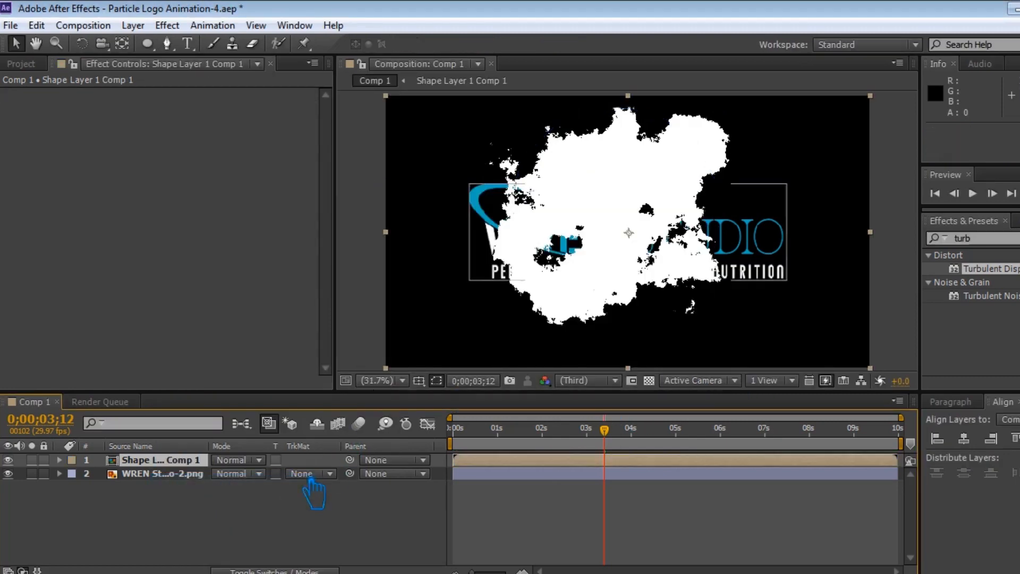
Set the logo layer's track matte back to Alpha Matte and save the project.
{"action": "left_click", "coordinate": [331, 472]}
{"action": "left_click", "coordinate": [332, 514]}
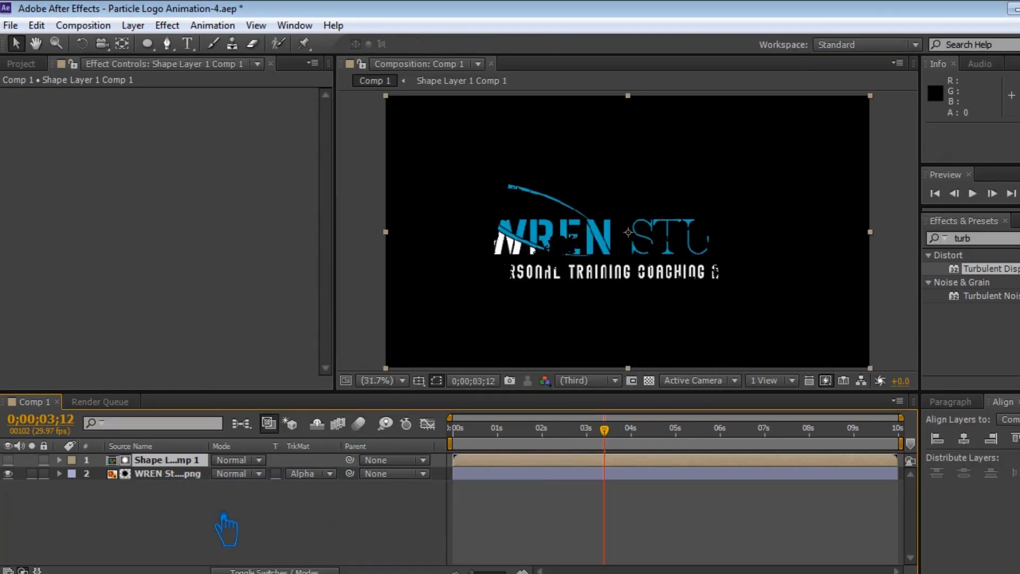
{"action": "key", "text": "ctrl+s"}
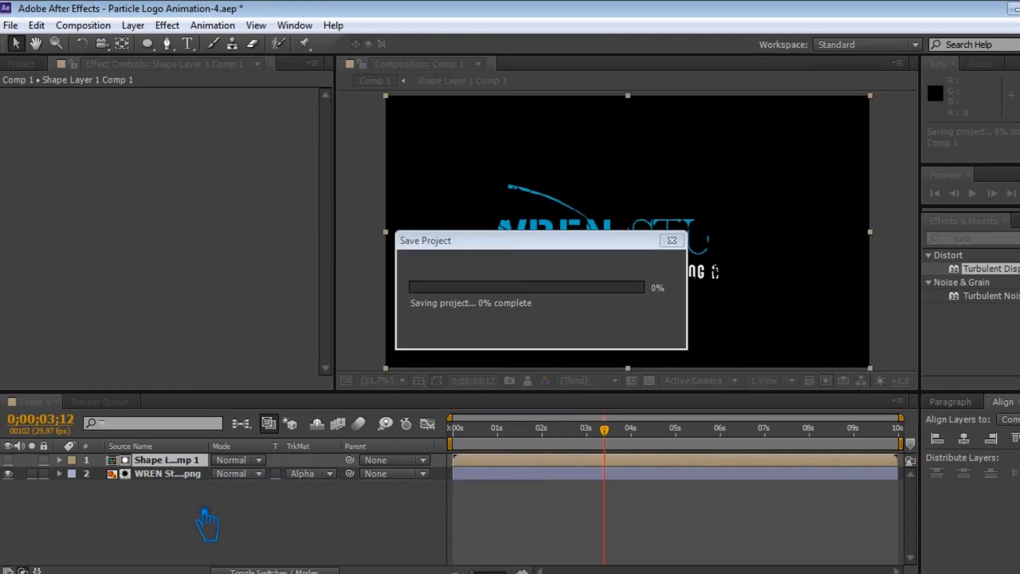
Pre-compose both layers into a new composition named Logo-1.
{"action": "left_click", "coordinate": [162, 473], "text": "shift"}
{"action": "right_click", "coordinate": [162, 470]}
{"action": "left_click", "coordinate": [228, 481]}
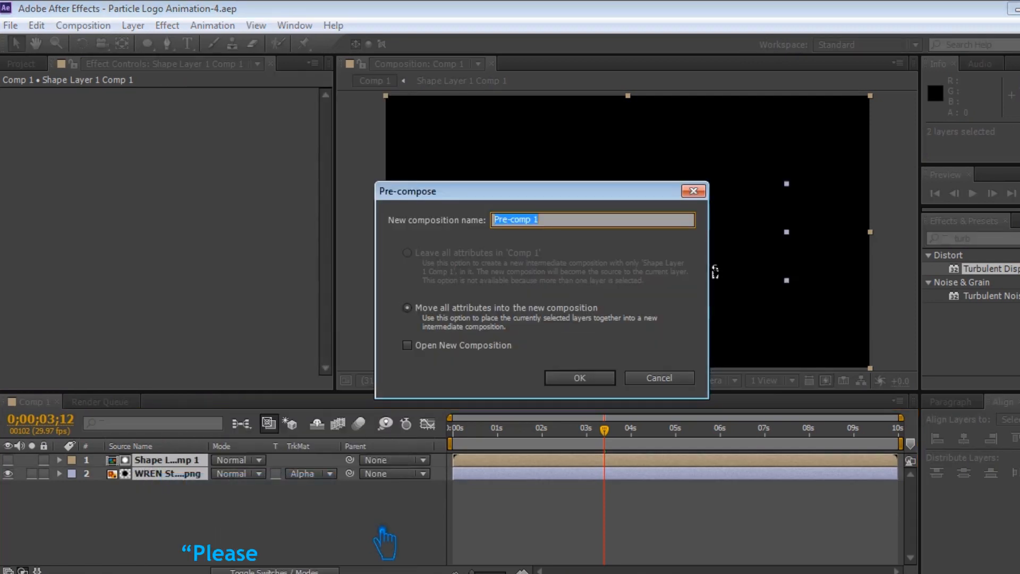
{"action": "type", "text": "Logo-1"}
{"action": "left_click", "coordinate": [585, 378]}
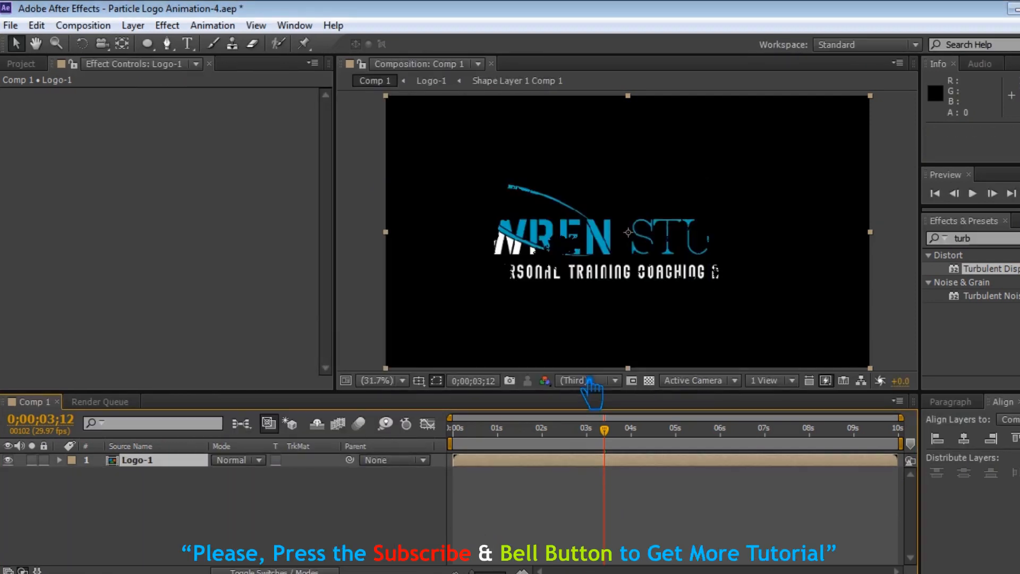
Duplicate the Logo-1 layer and shift the top copy to start at about 0;00;00;27.
{"action": "left_click", "coordinate": [20, 63]}
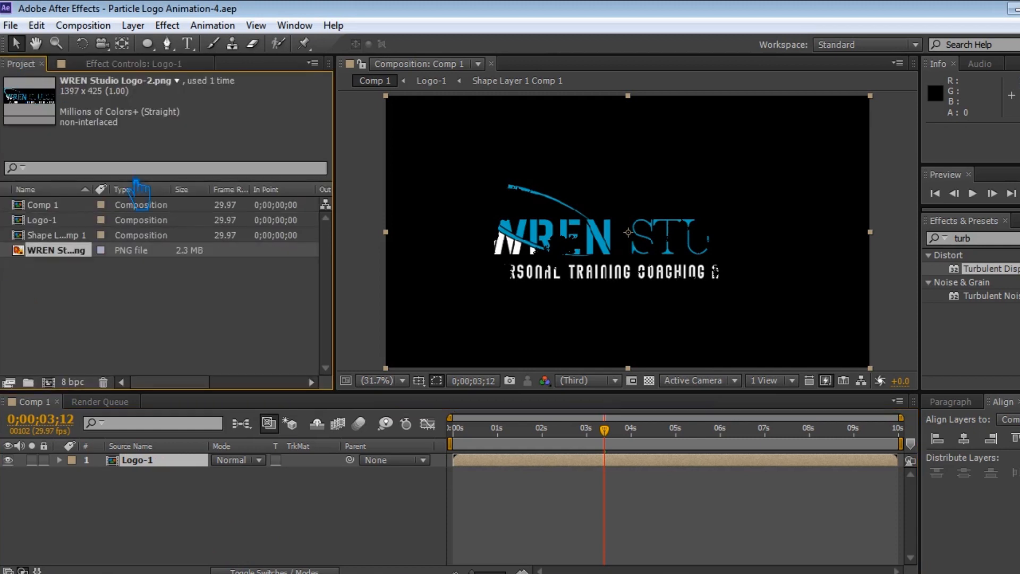
{"action": "left_click", "coordinate": [171, 463]}
{"action": "key", "text": "ctrl+d"}
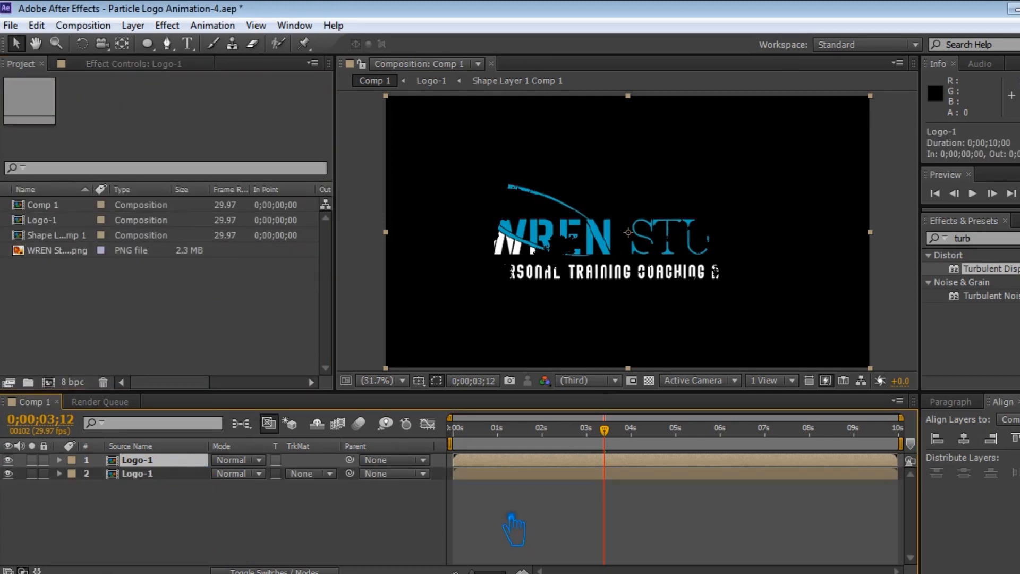
{"action": "left_click_drag", "start_coordinate": [511, 462], "coordinate": [555, 461]}
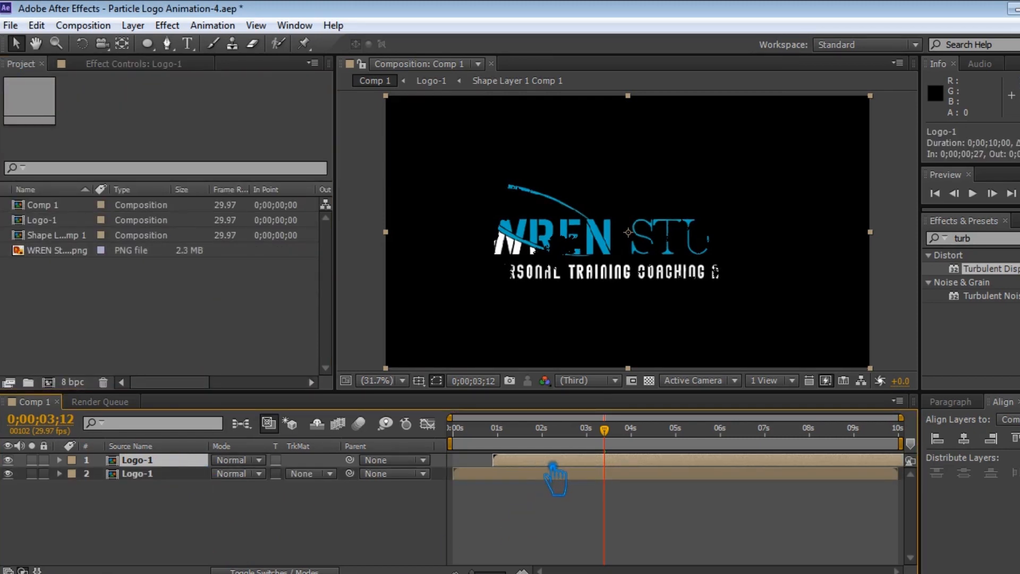
Set the lower Logo-1 layer's track matte to Alpha Inverted Matte.
{"action": "left_click", "coordinate": [330, 474]}
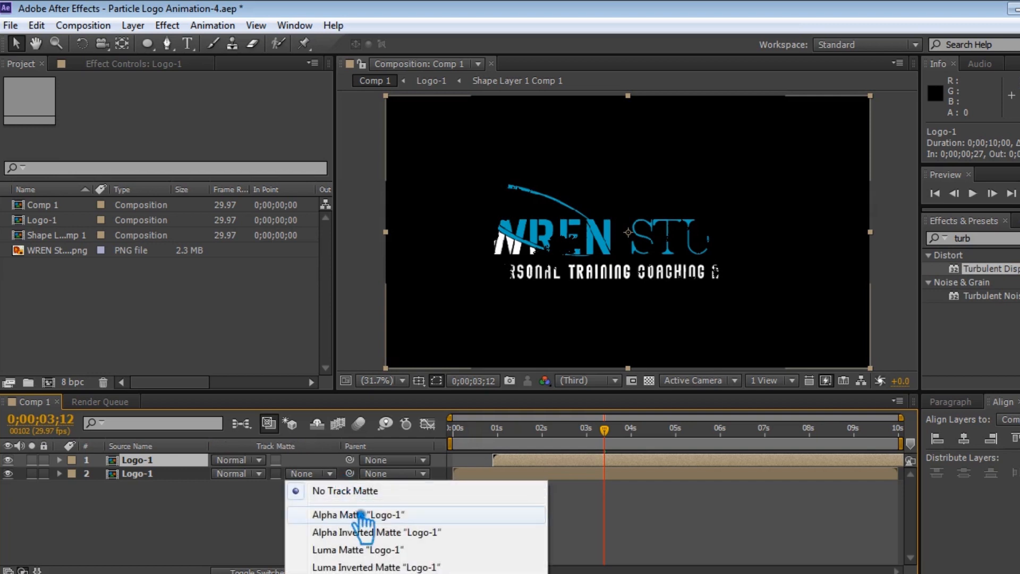
{"action": "left_click", "coordinate": [367, 533]}
{"action": "left_click_drag", "start_coordinate": [657, 444], "coordinate": [752, 446]}
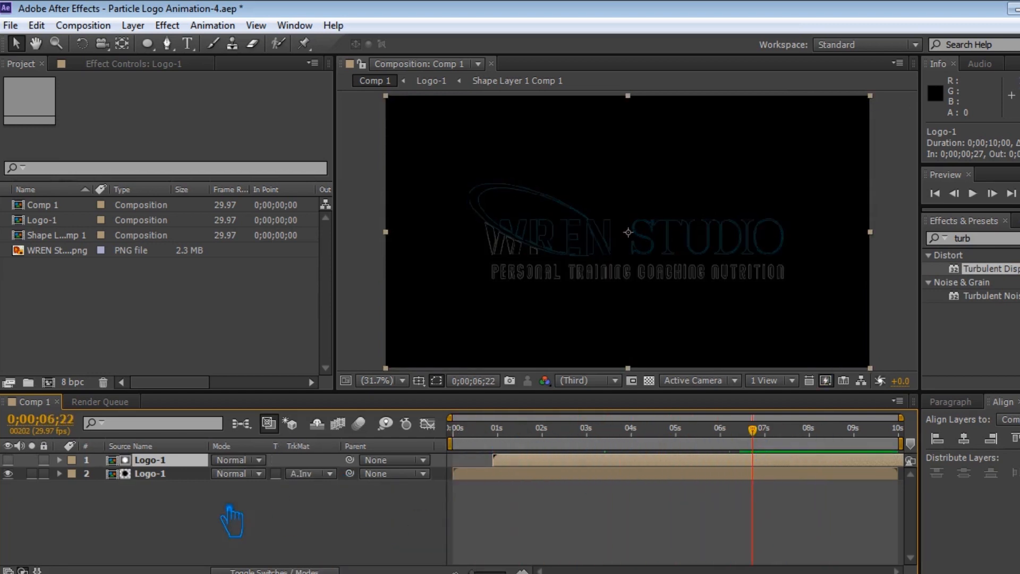
Pre-compose both Logo-1 layers into a new composition named Logo-2.
{"action": "left_click", "coordinate": [154, 474], "text": "shift"}
{"action": "right_click", "coordinate": [151, 473]}
{"action": "left_click", "coordinate": [221, 481]}
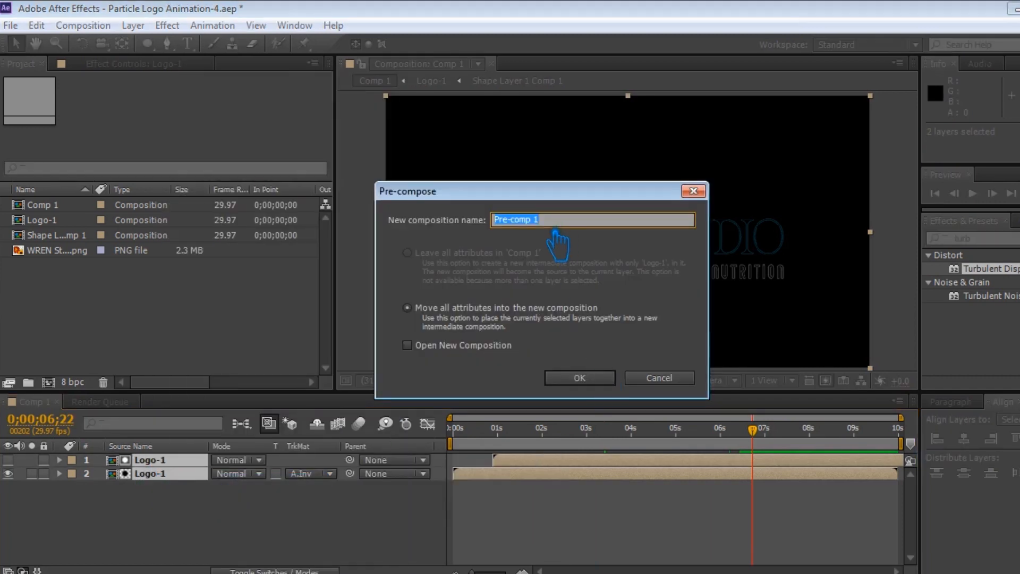
{"action": "left_click", "coordinate": [580, 378]}
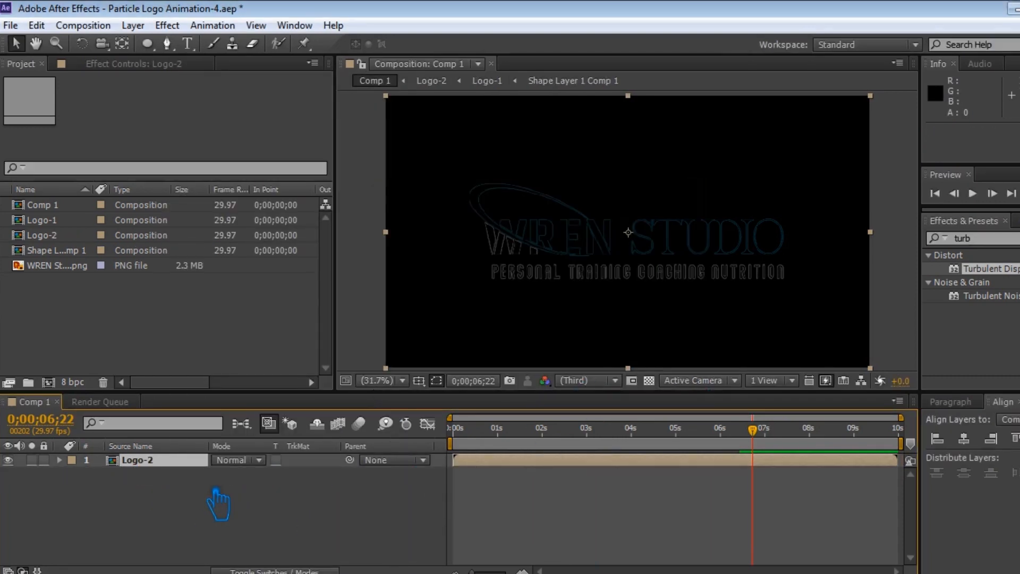
Add the Shape Layer 1 Comp 1 composition to the timeline above Logo-2.
{"action": "left_click", "coordinate": [67, 251]}
{"action": "left_click_drag", "start_coordinate": [67, 251], "coordinate": [123, 462]}
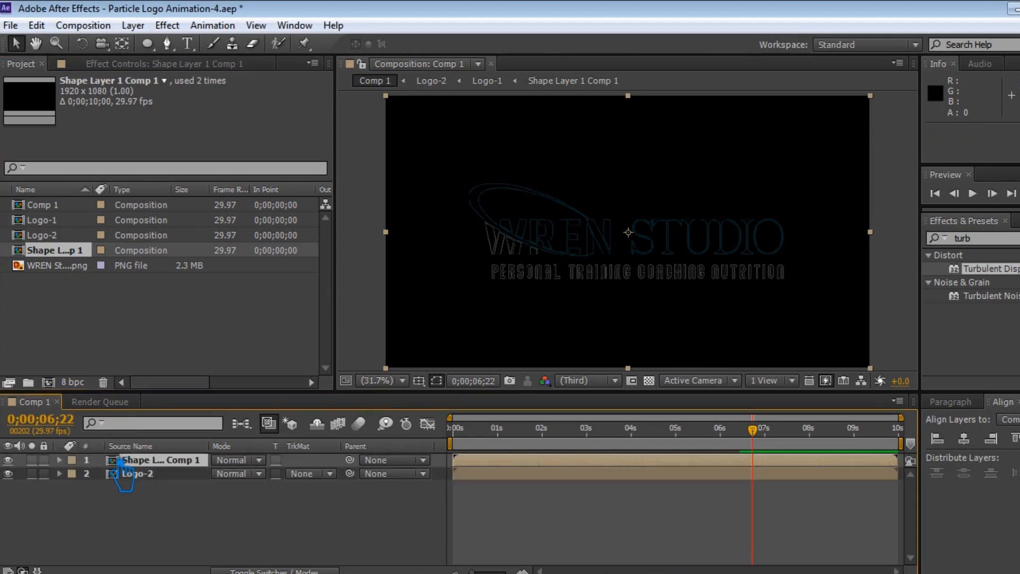
Set Logo-2's track matte to Alpha Inverted Matte and save the project.
{"action": "left_click", "coordinate": [311, 474]}
{"action": "left_click", "coordinate": [345, 532]}
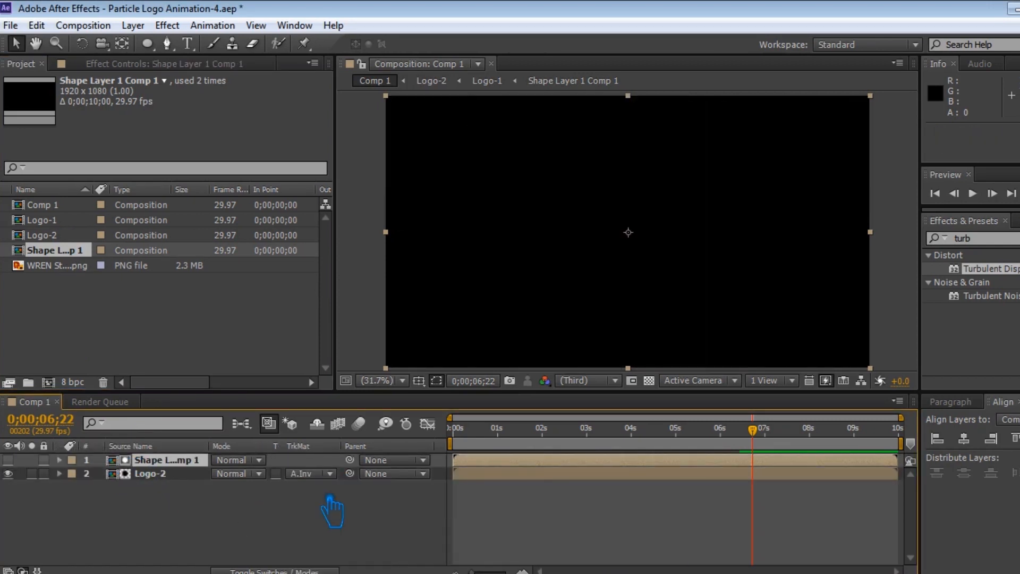
{"action": "left_click_drag", "start_coordinate": [776, 447], "coordinate": [534, 469]}
{"action": "key", "text": "ctrl+s"}
{"action": "left_click_drag", "start_coordinate": [535, 428], "coordinate": [759, 458]}
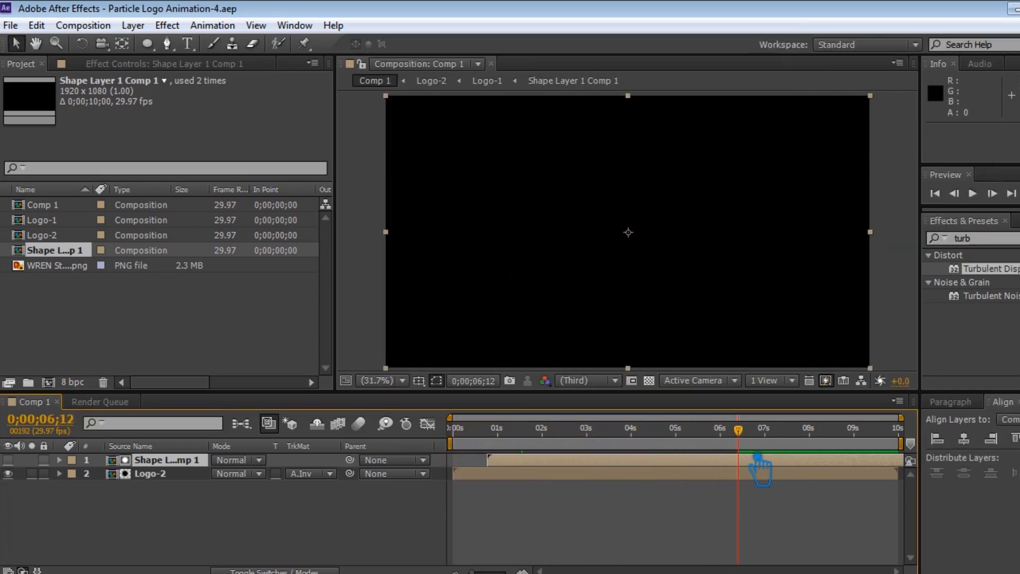
Pre-compose both layers into a composition named Logo-3 and save the project.
{"action": "left_click_drag", "start_coordinate": [201, 541], "coordinate": [141, 460]}
{"action": "right_click", "coordinate": [141, 461]}
{"action": "left_click", "coordinate": [271, 418]}
{"action": "type", "text": "Logo-3"}
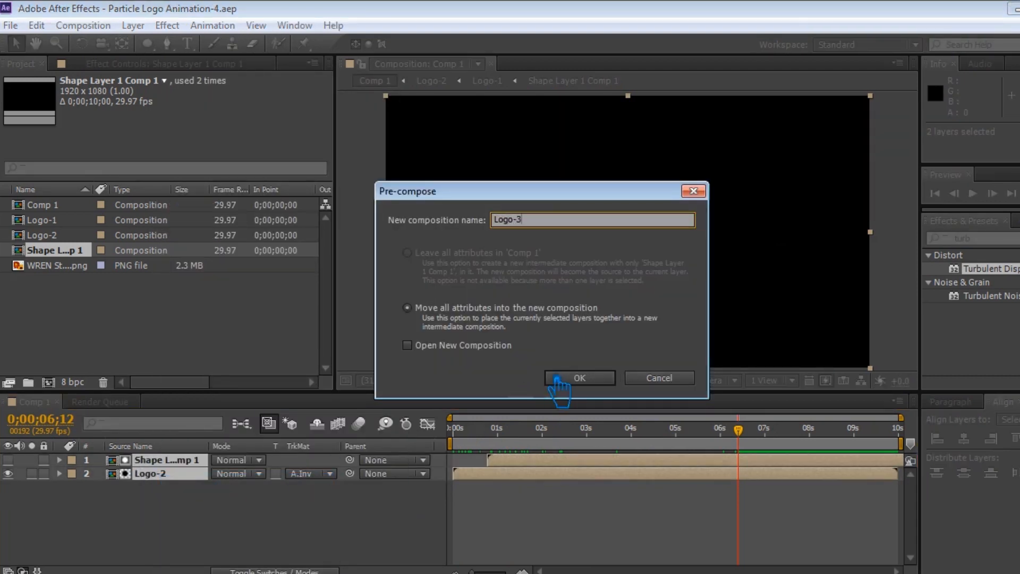
{"action": "left_click", "coordinate": [551, 381]}
{"action": "key", "text": "ctrl+s"}
Make the Logo-3 layer a 3D layer.
{"action": "left_click", "coordinate": [8, 460]}
{"action": "left_click", "coordinate": [159, 463]}
{"action": "key", "text": "F4"}
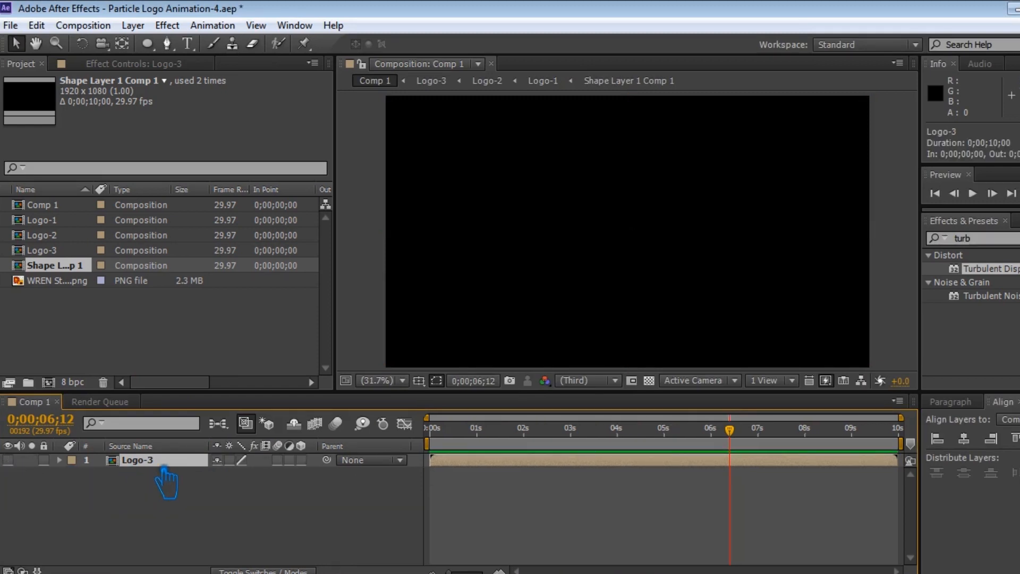
{"action": "left_click", "coordinate": [301, 460]}
{"action": "left_click", "coordinate": [8, 460]}
{"action": "left_click", "coordinate": [8, 460]}
Create a new 1920 x 1080 solid layer named Particle.
{"action": "right_click", "coordinate": [183, 498]}
{"action": "left_click", "coordinate": [149, 494]}
{"action": "right_click", "coordinate": [210, 479]}
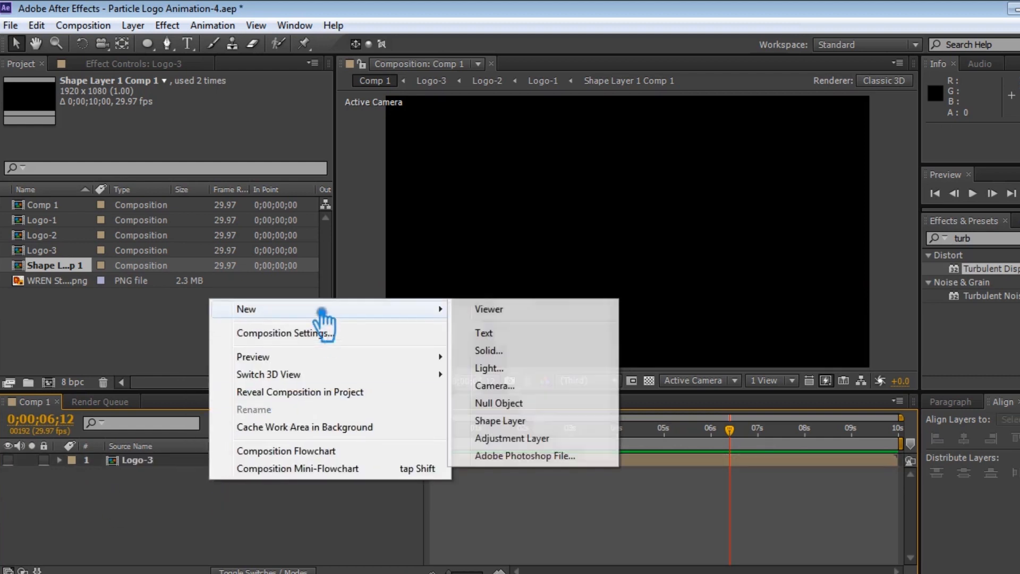
{"action": "mouse_move", "coordinate": [436, 309]}
{"action": "left_click", "coordinate": [519, 351]}
{"action": "type", "text": "Particle"}
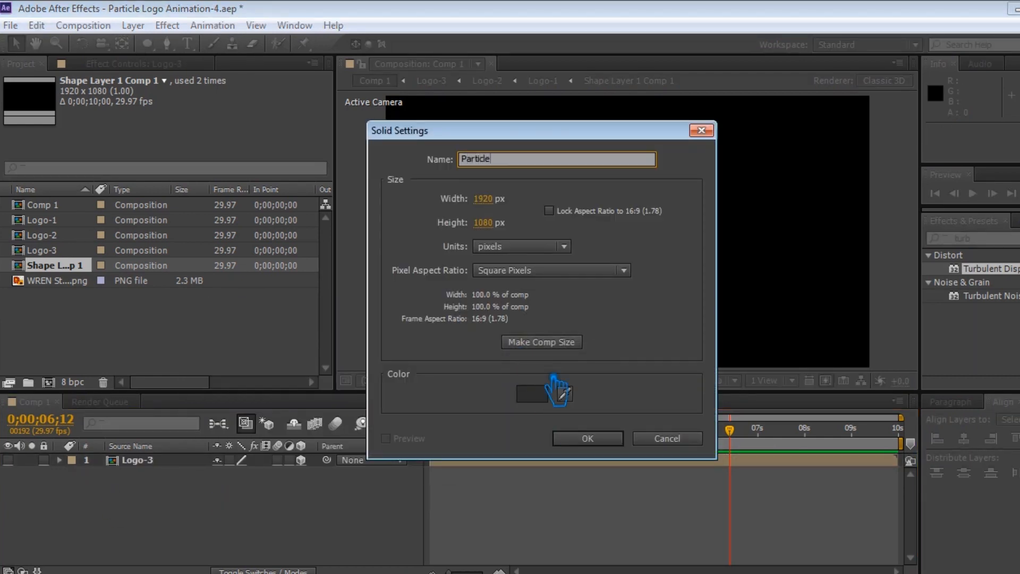
{"action": "left_click", "coordinate": [589, 439]}
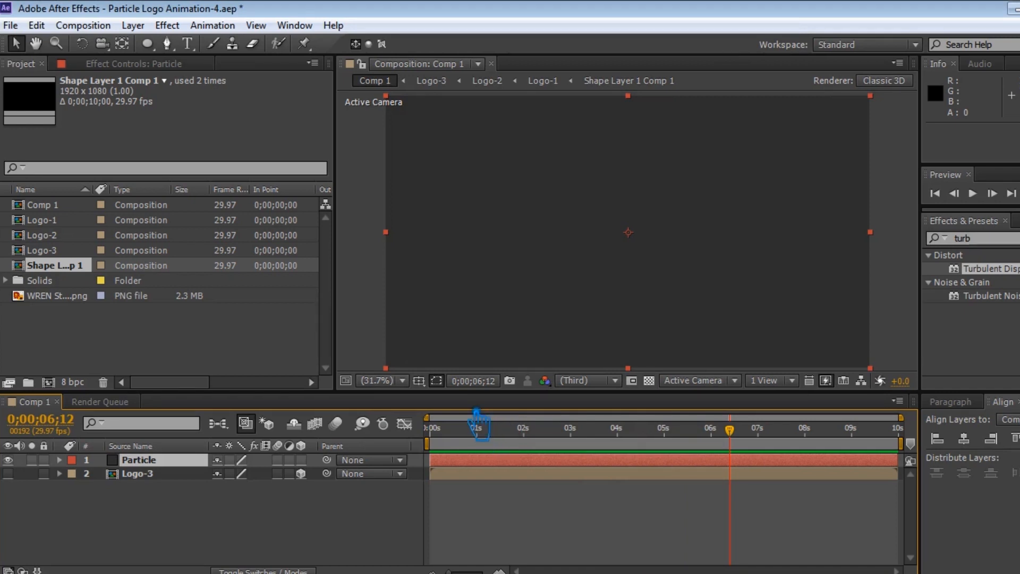
Search the effects for Particular and apply Trapcode Particular to the Particle layer.
{"action": "left_click_drag", "start_coordinate": [992, 247], "coordinate": [895, 234]}
{"action": "type", "text": "particu"}
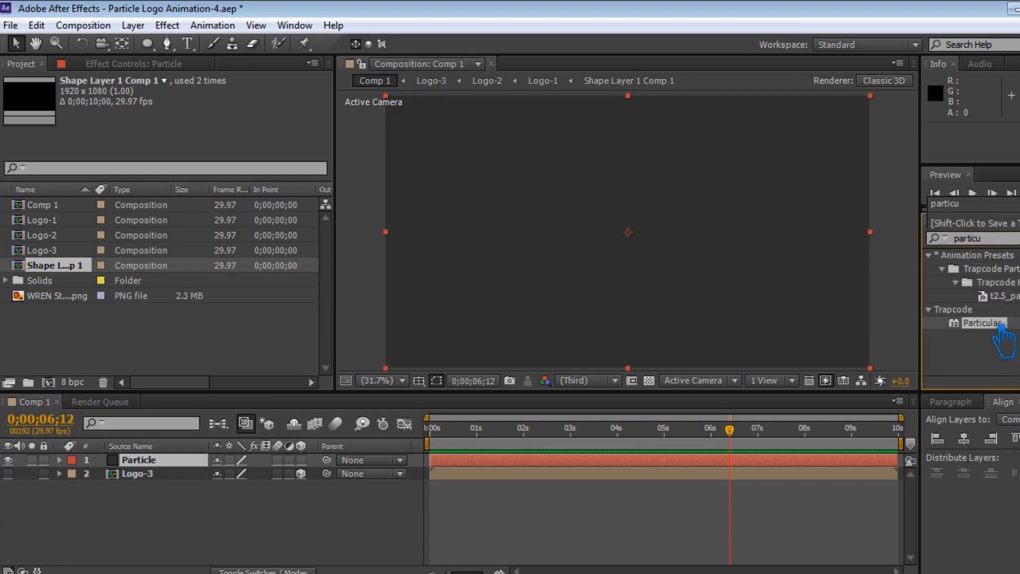
{"action": "left_click_drag", "start_coordinate": [1002, 325], "coordinate": [686, 250]}
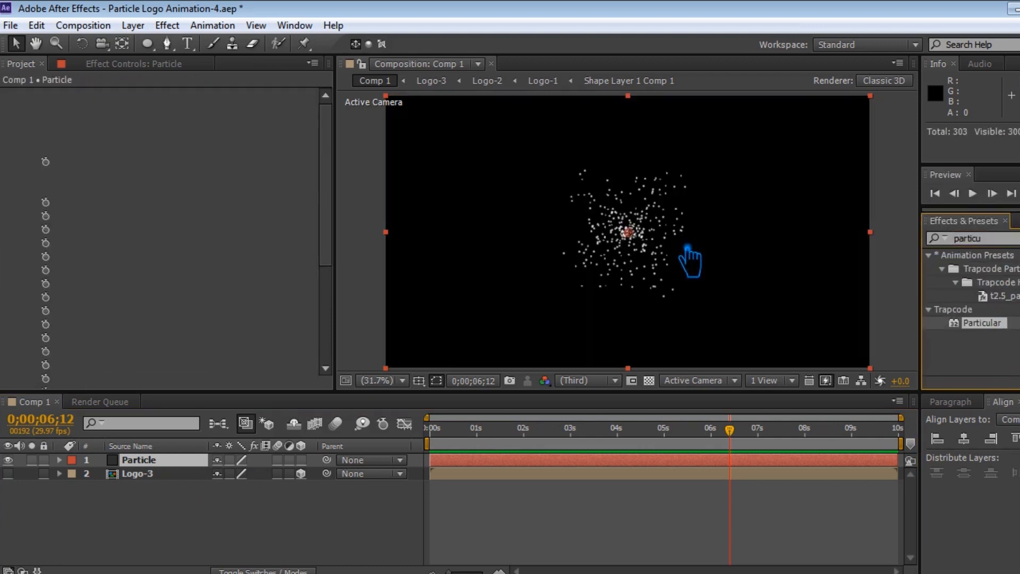
Set the emitter's Particles/sec to 250000 and its Emitter Type to Layer.
{"action": "left_click", "coordinate": [190, 163]}
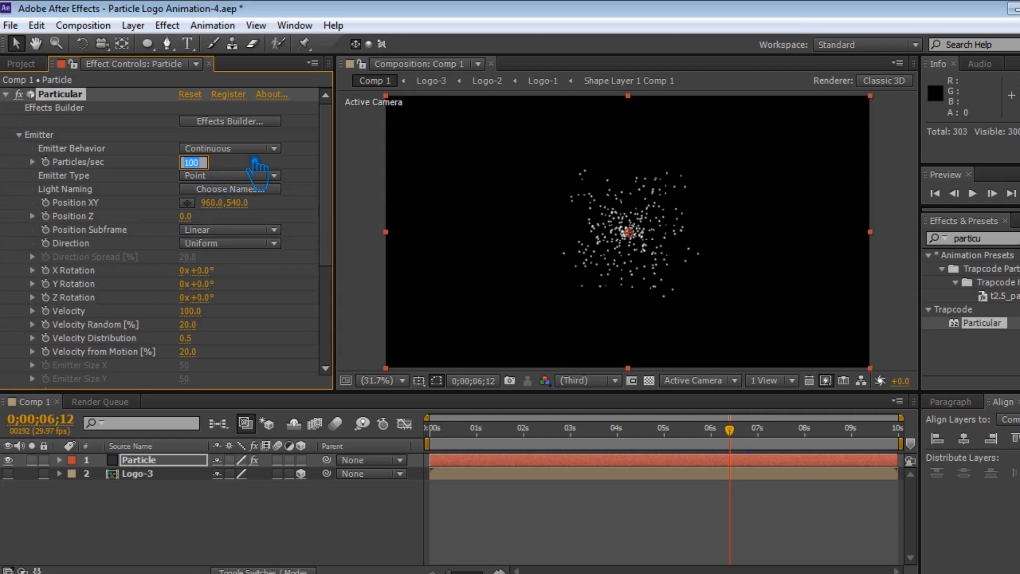
{"action": "key", "text": "Return"}
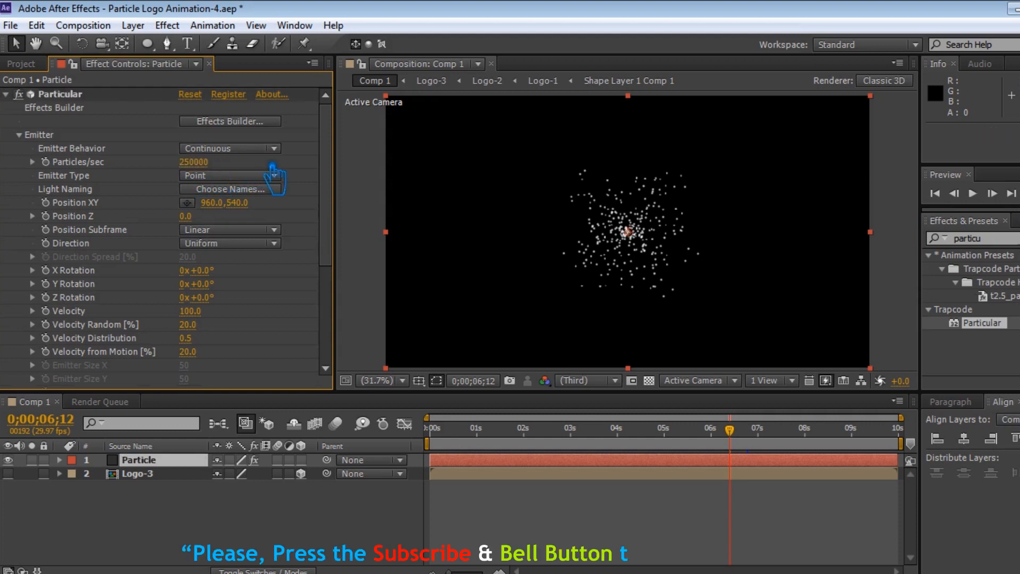
{"action": "left_click", "coordinate": [254, 178]}
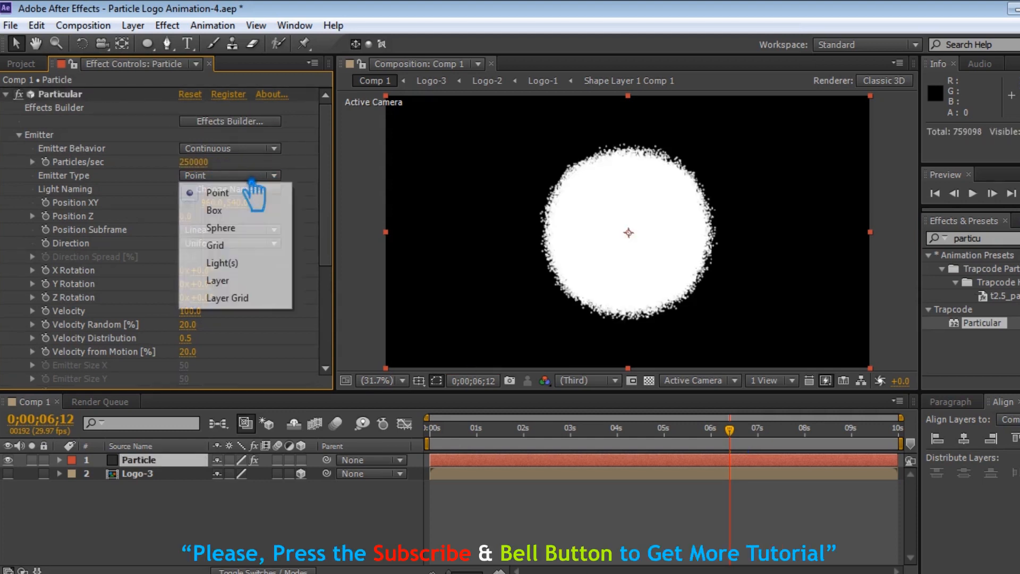
{"action": "left_click", "coordinate": [246, 289]}
Set the emitter's Velocity and Velocity Random to 0.
{"action": "scroll", "coordinate": [230, 259], "scroll_direction": "down", "scroll_amount": 3}
{"action": "left_click", "coordinate": [190, 252]}
{"action": "type", "text": "0"}
{"action": "key", "text": "Tab"}
{"action": "type", "text": "0"}
{"action": "key", "text": "Return"}
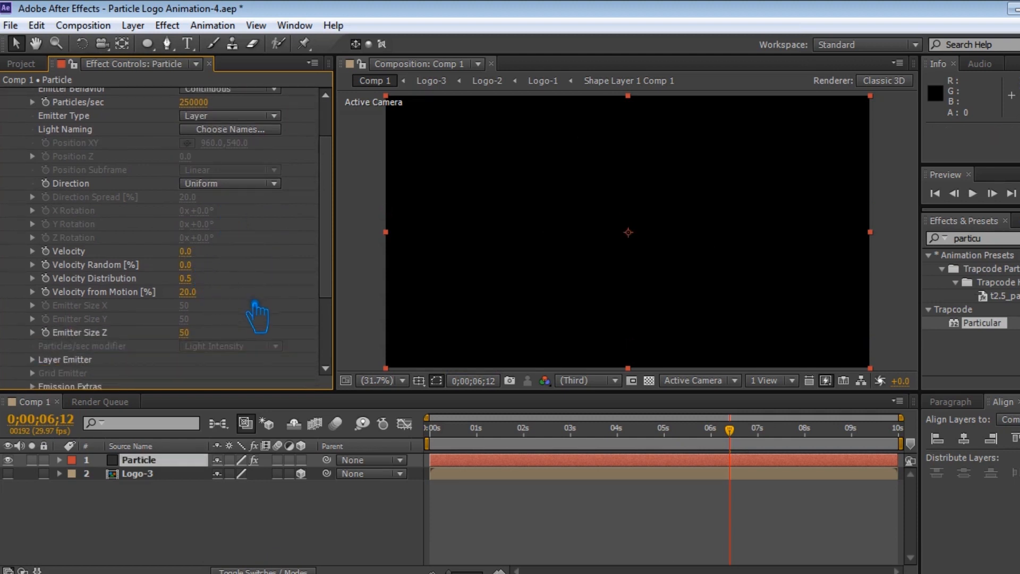
Configure the Layer Emitter to use Logo-3, Particle Birth Time sampling and RGB - XYZ Velocity + Col usage.
{"action": "scroll", "coordinate": [254, 301], "scroll_direction": "down", "scroll_amount": 3}
{"action": "left_click", "coordinate": [33, 301]}
{"action": "scroll", "coordinate": [47, 319], "scroll_direction": "down", "scroll_amount": 2}
{"action": "left_click", "coordinate": [229, 278]}
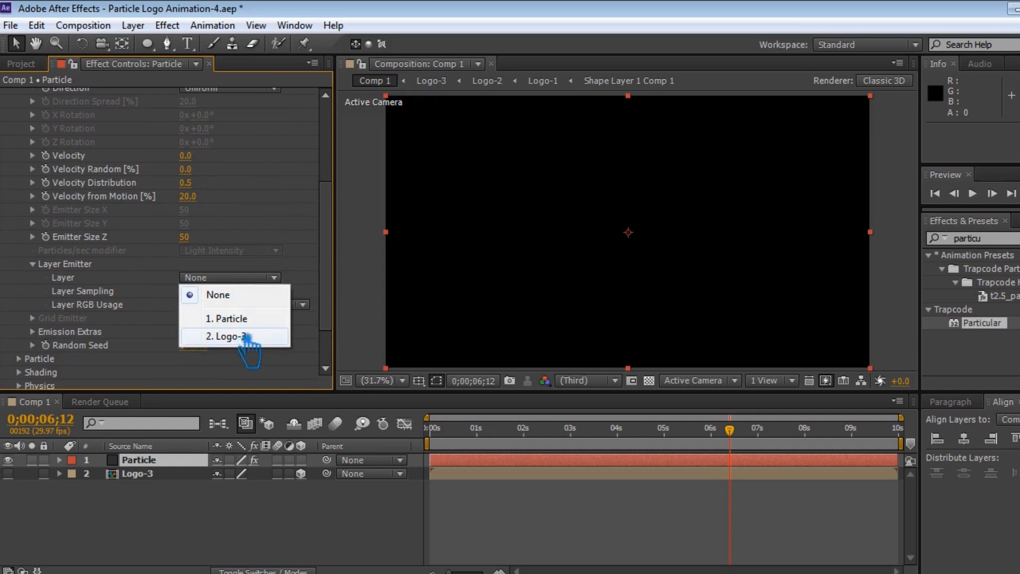
{"action": "left_click", "coordinate": [258, 335]}
{"action": "left_click", "coordinate": [232, 292]}
{"action": "left_click", "coordinate": [249, 326]}
{"action": "left_click", "coordinate": [250, 305]}
{"action": "left_click", "coordinate": [269, 473]}
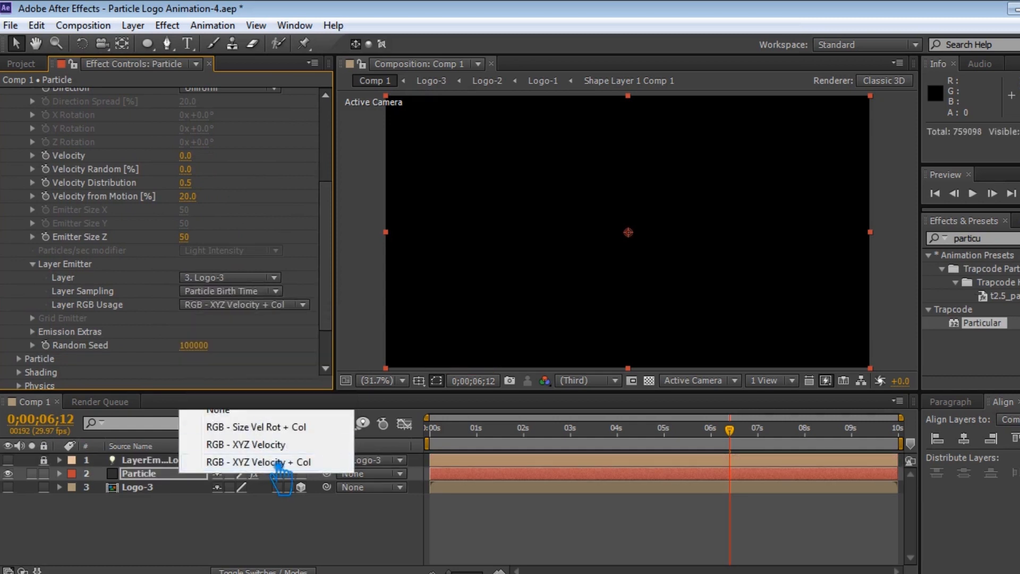
Move the current time to 0;00;03;15 and save the project.
{"action": "left_click", "coordinate": [607, 435]}
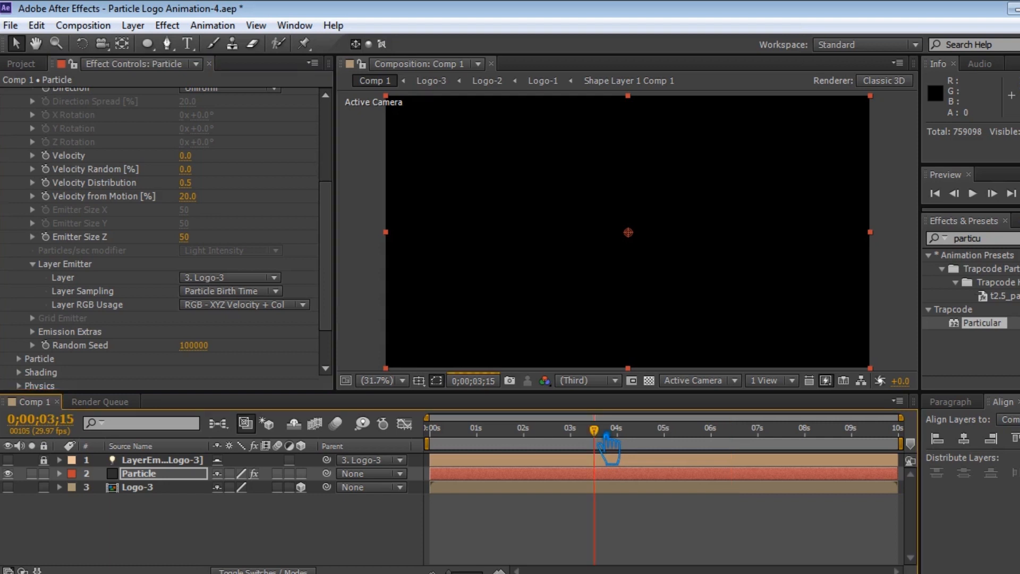
{"action": "key", "text": "ctrl+s"}
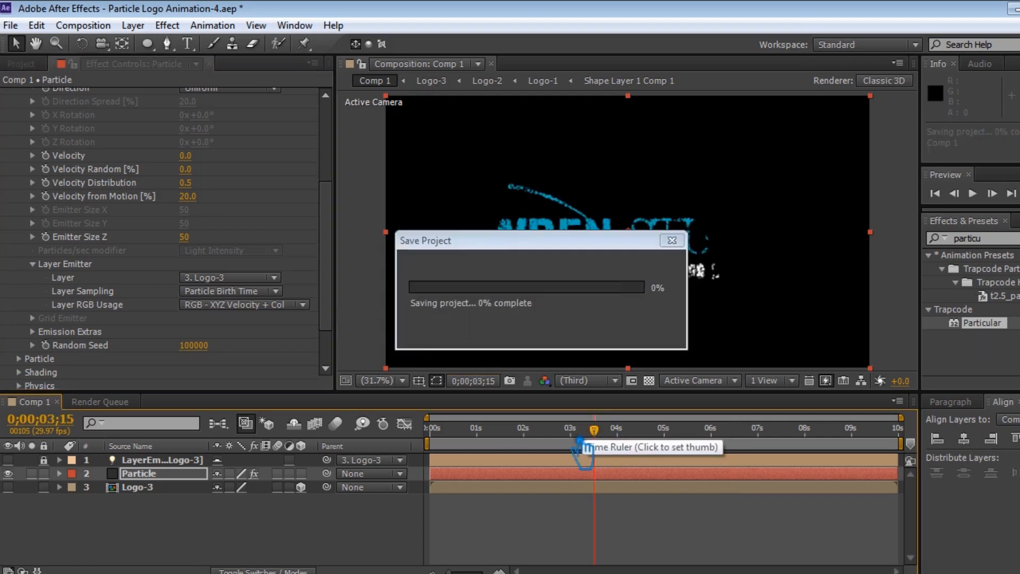
In the Particle group, set Life to 5 seconds and Size to 6.
{"action": "scroll", "coordinate": [200, 350], "scroll_direction": "down", "scroll_amount": 3}
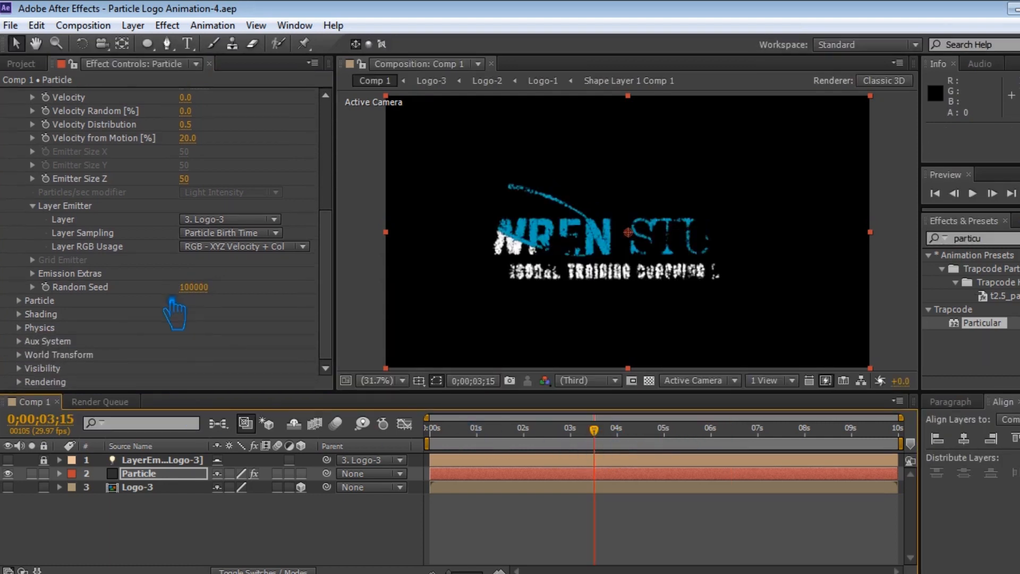
{"action": "scroll", "coordinate": [174, 313], "scroll_direction": "up", "scroll_amount": 10}
{"action": "scroll", "coordinate": [158, 322], "scroll_direction": "down", "scroll_amount": 10}
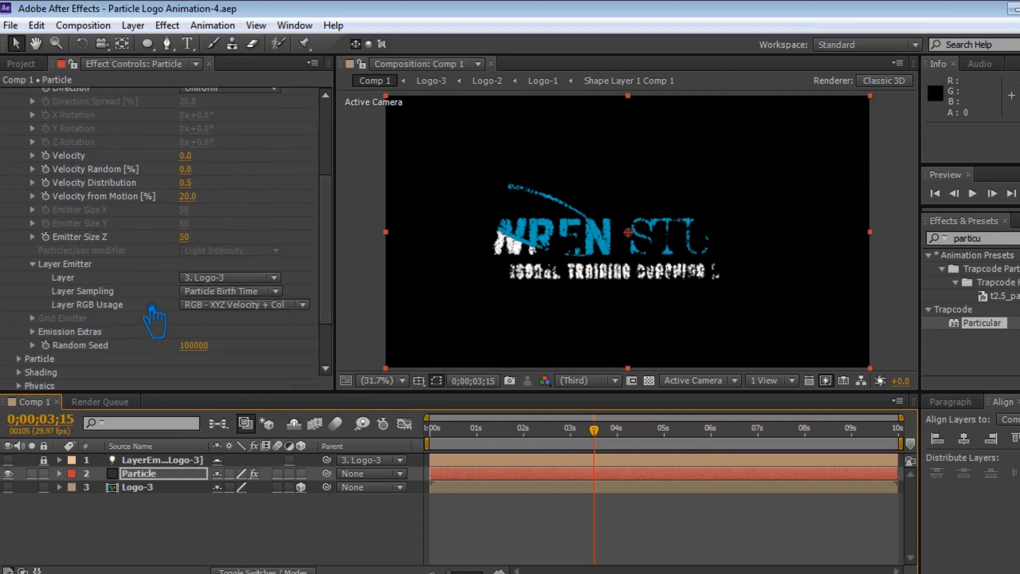
{"action": "left_click", "coordinate": [33, 302]}
{"action": "scroll", "coordinate": [34, 313], "scroll_direction": "down", "scroll_amount": 10}
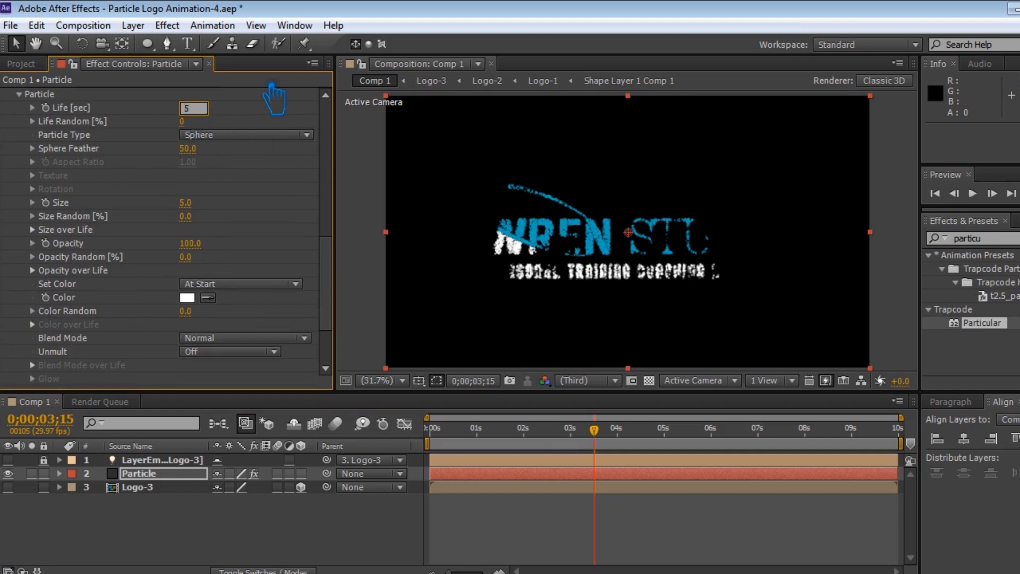
{"action": "key", "text": "Return"}
{"action": "left_click", "coordinate": [186, 203]}
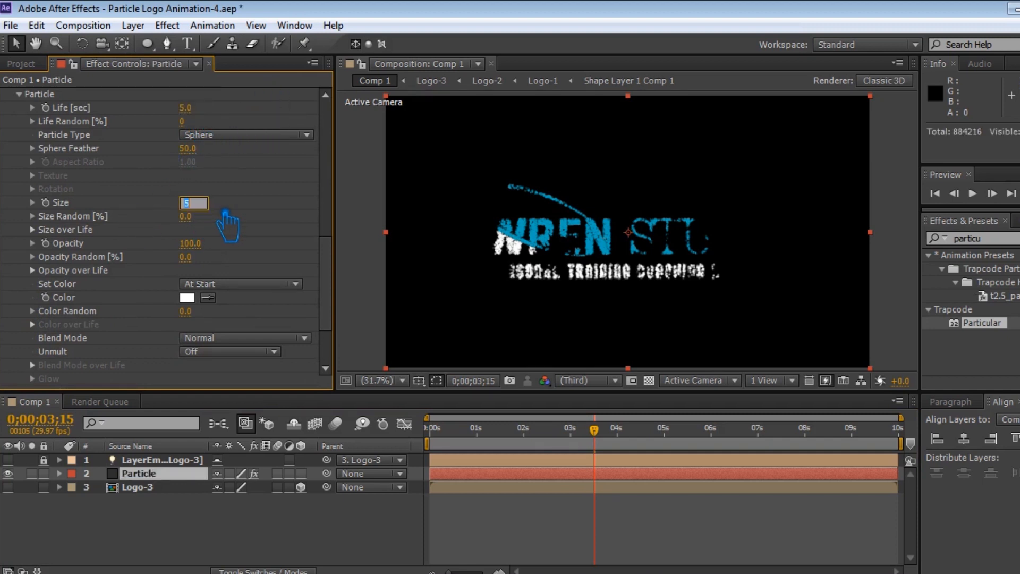
{"action": "key", "text": "Return"}
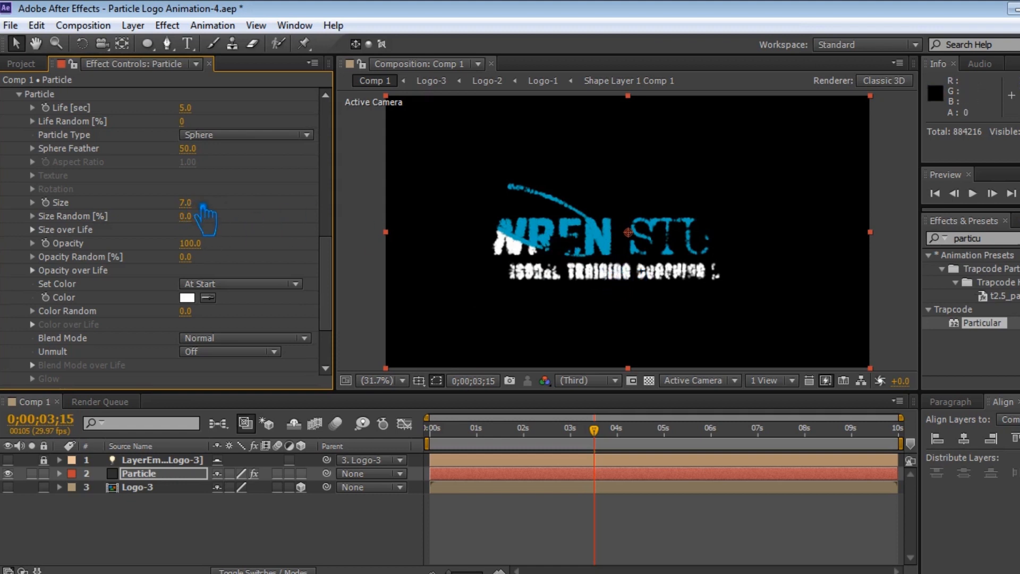
{"action": "left_click", "coordinate": [185, 203]}
{"action": "key", "text": "Return"}
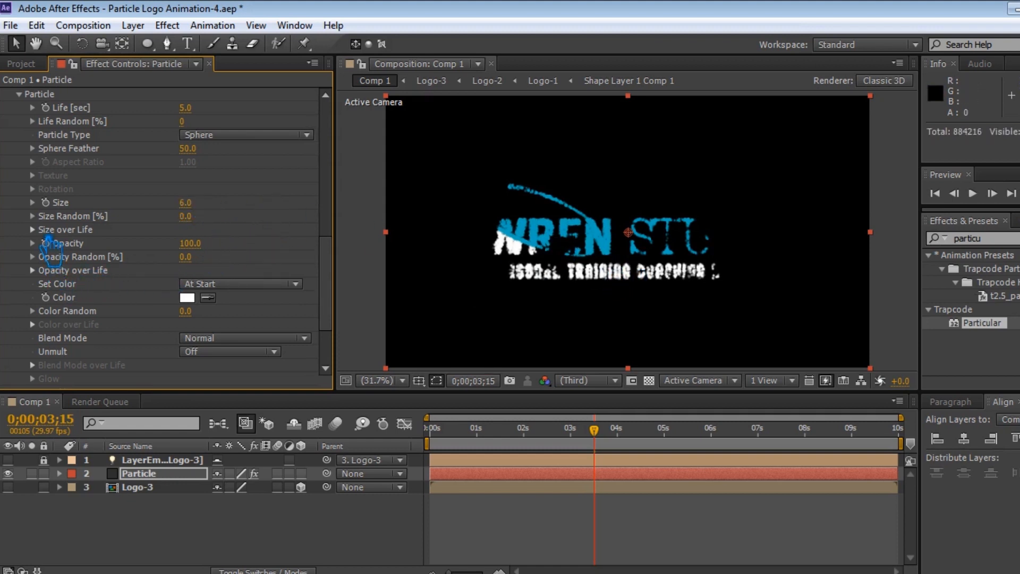
Apply a fading preset curve to the particles' Opacity over Life and save the project.
{"action": "left_click", "coordinate": [47, 234]}
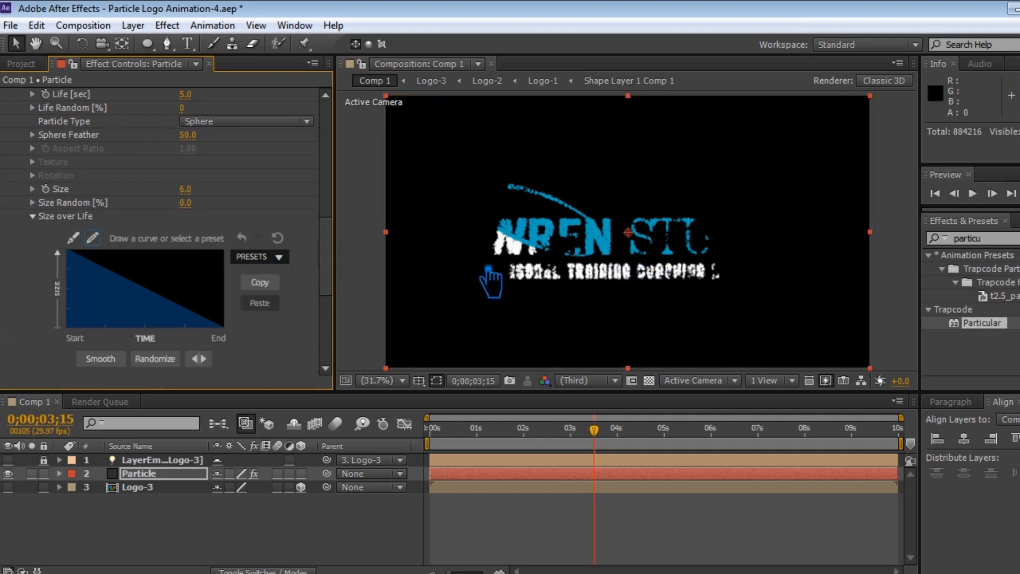
{"action": "left_click", "coordinate": [48, 219]}
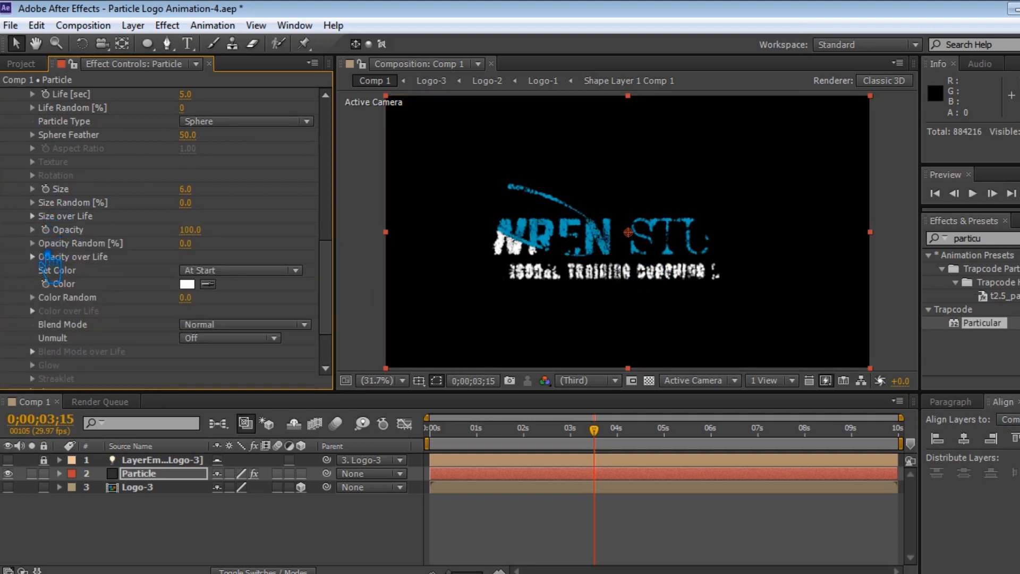
{"action": "left_click", "coordinate": [33, 257]}
{"action": "left_click", "coordinate": [279, 257]}
{"action": "left_click", "coordinate": [262, 300]}
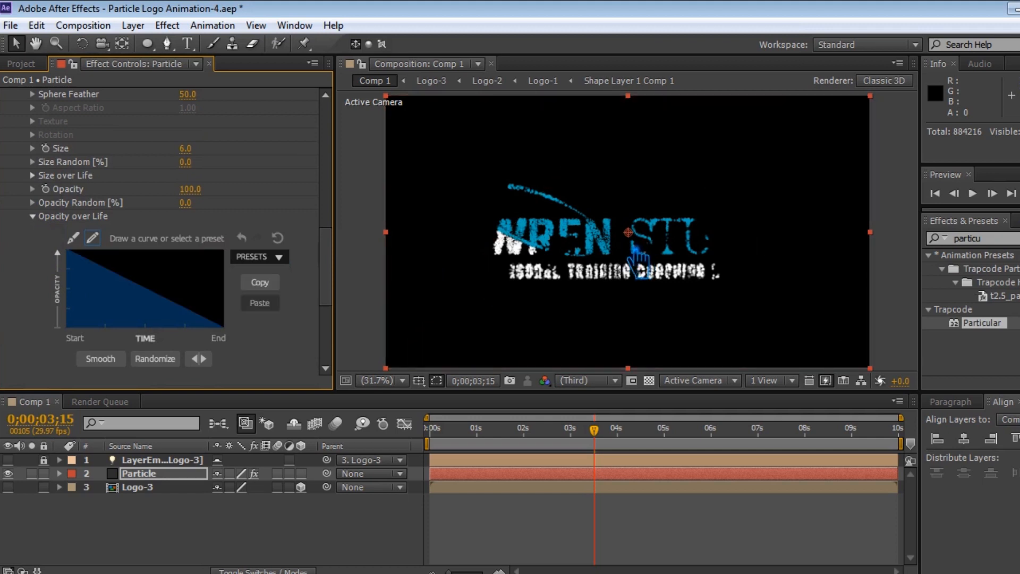
{"action": "left_click", "coordinate": [50, 217]}
{"action": "key", "text": "ctrl+s"}
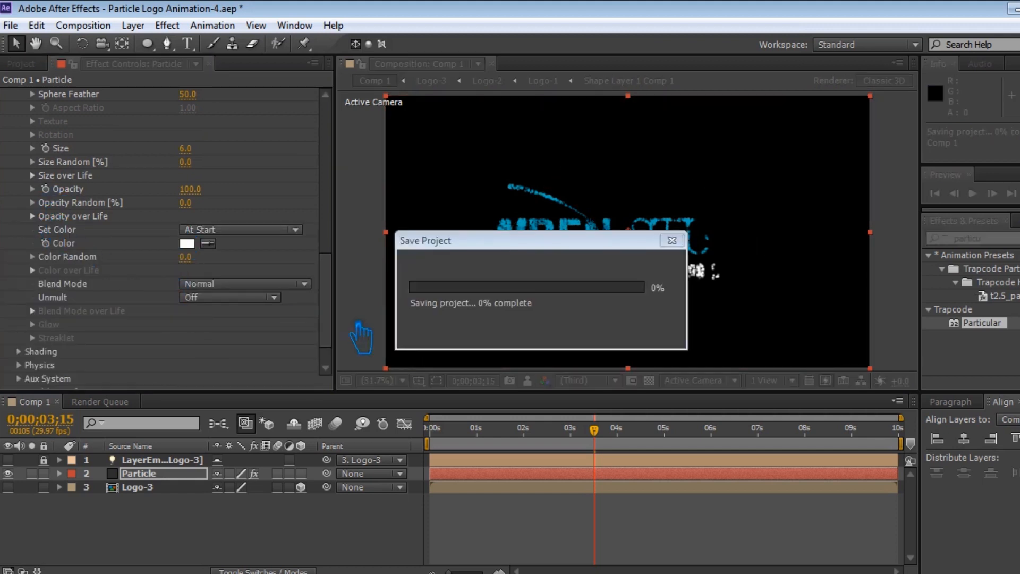
In Shading, set Shadowlet for Main and Shadowlet for Aux to On, then save the project.
{"action": "scroll", "coordinate": [138, 336], "scroll_direction": "down", "scroll_amount": 2}
{"action": "left_click", "coordinate": [19, 314]}
{"action": "scroll", "coordinate": [160, 340], "scroll_direction": "down", "scroll_amount": 5}
{"action": "left_click", "coordinate": [234, 354]}
{"action": "left_click", "coordinate": [224, 389]}
{"action": "left_click", "coordinate": [245, 369]}
{"action": "left_click", "coordinate": [224, 404]}
{"action": "scroll", "coordinate": [185, 374], "scroll_direction": "down", "scroll_amount": 4}
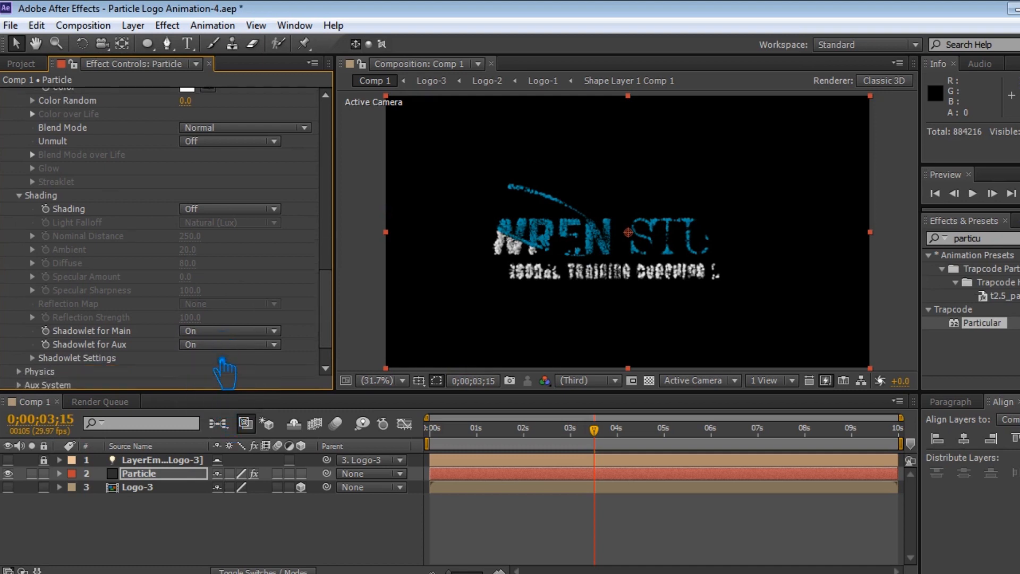
{"action": "key", "text": "ctrl+s"}
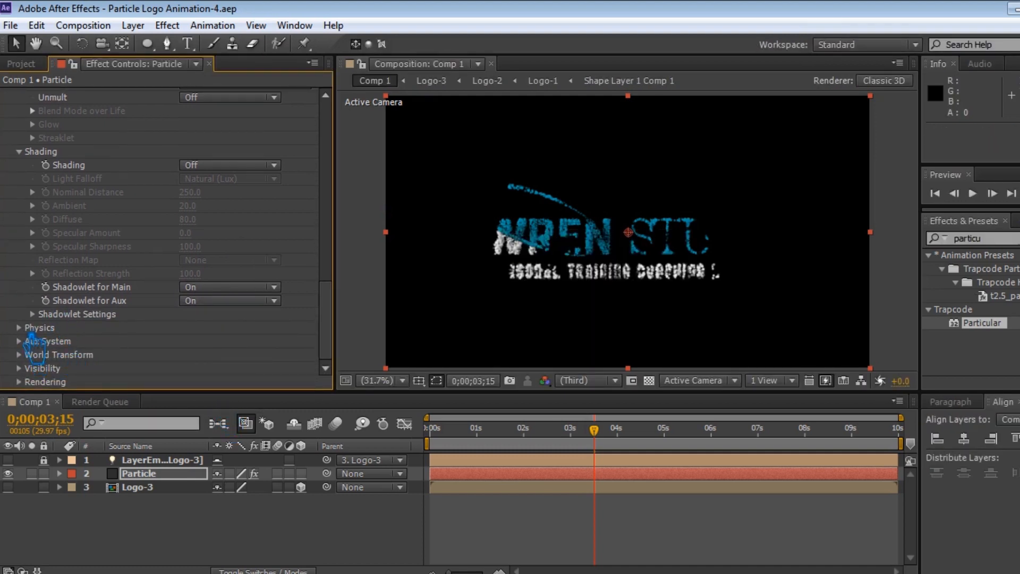
Set the Physics Gravity to 90.
{"action": "left_click", "coordinate": [21, 327]}
{"action": "scroll", "coordinate": [223, 340], "scroll_direction": "down", "scroll_amount": 4}
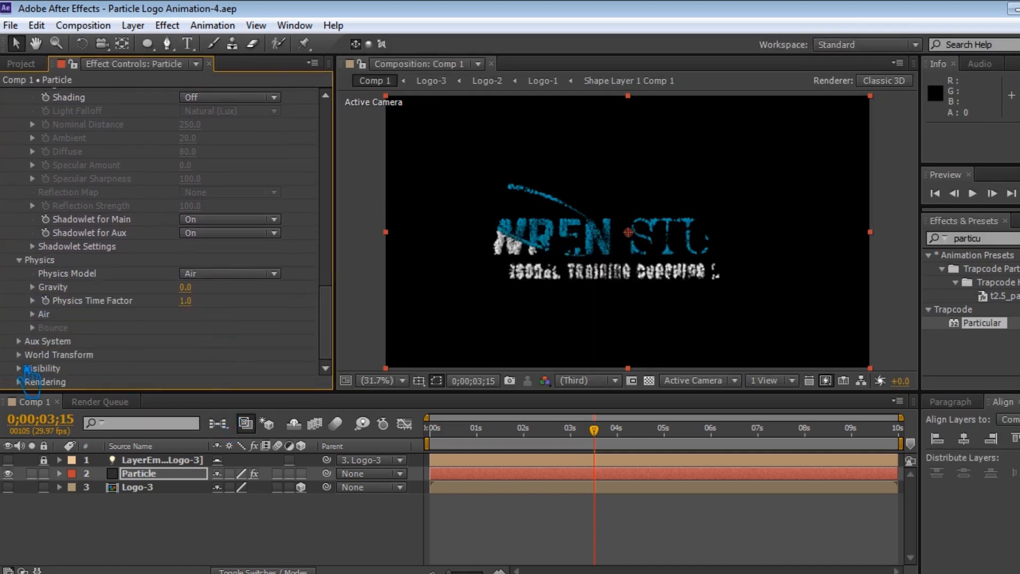
{"action": "left_click", "coordinate": [197, 294]}
{"action": "type", "text": "90"}
{"action": "key", "text": "Return"}
Set the Physics Gravity to -90 and save the project.
{"action": "left_click", "coordinate": [206, 292]}
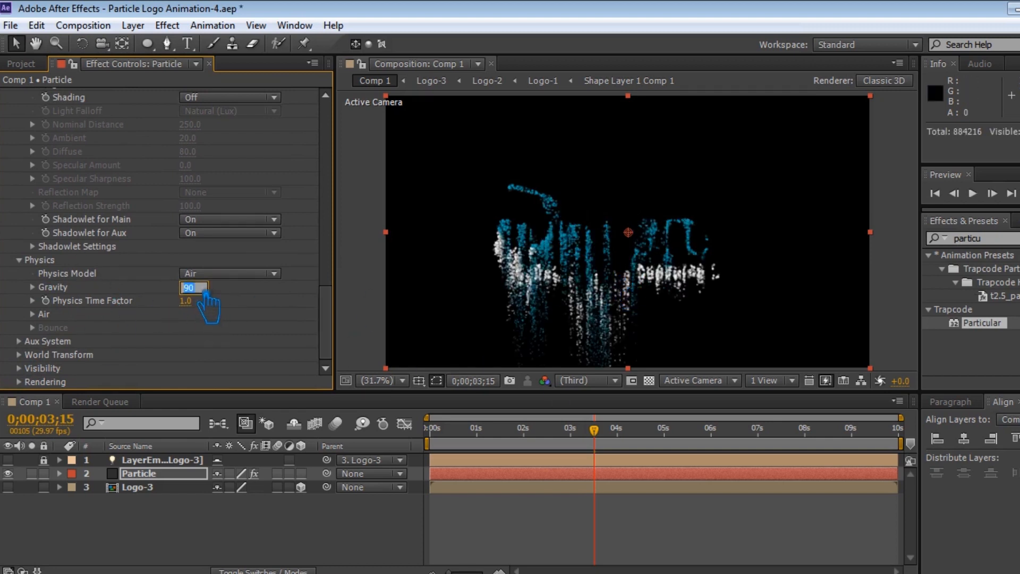
{"action": "type", "text": "0"}
{"action": "key", "text": "Return"}
{"action": "key", "text": "ctrl+s"}
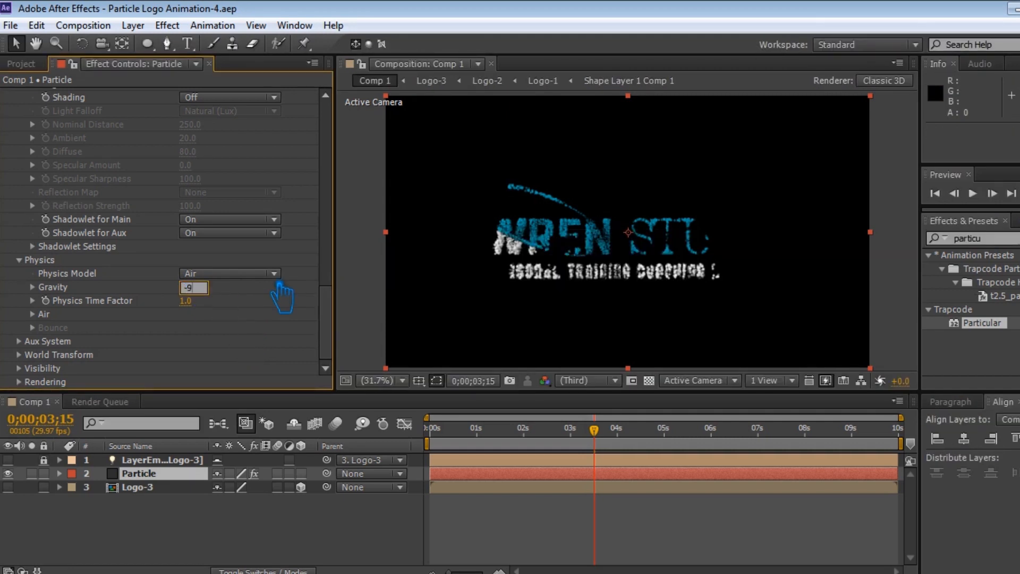
{"action": "key", "text": "Return"}
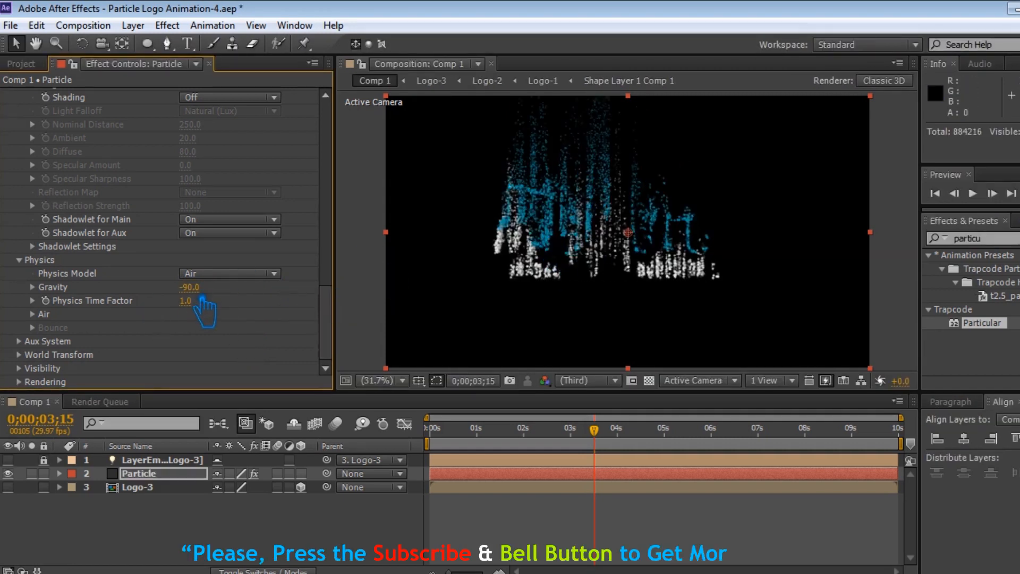
Set the Physics Gravity back to 0 and save the project.
{"action": "left_click", "coordinate": [200, 294]}
{"action": "key", "text": "Return"}
{"action": "key", "text": "ctrl+s"}
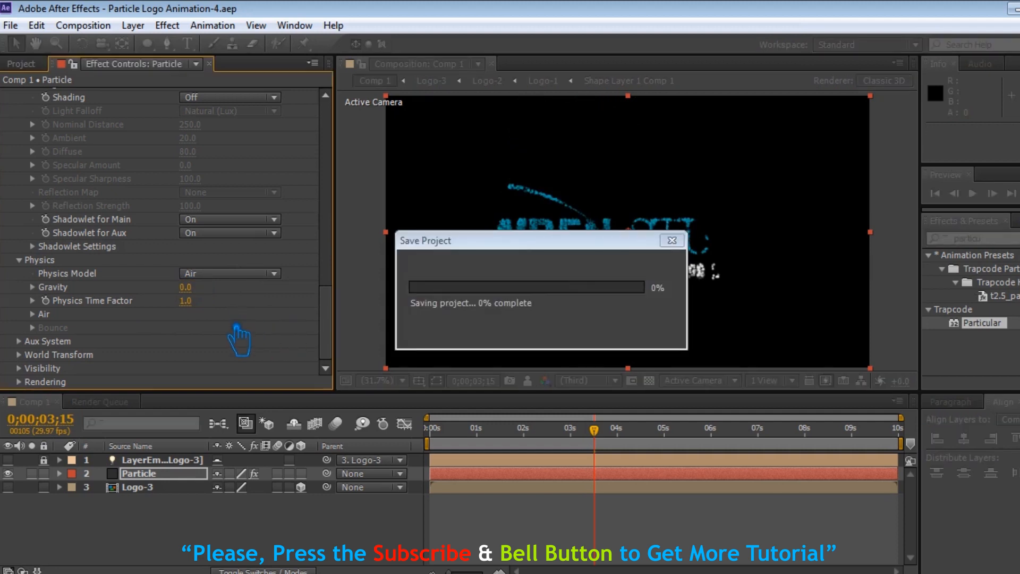
Set the Aux System to emit Continuously and its particle Size to 7.
{"action": "left_click", "coordinate": [248, 138]}
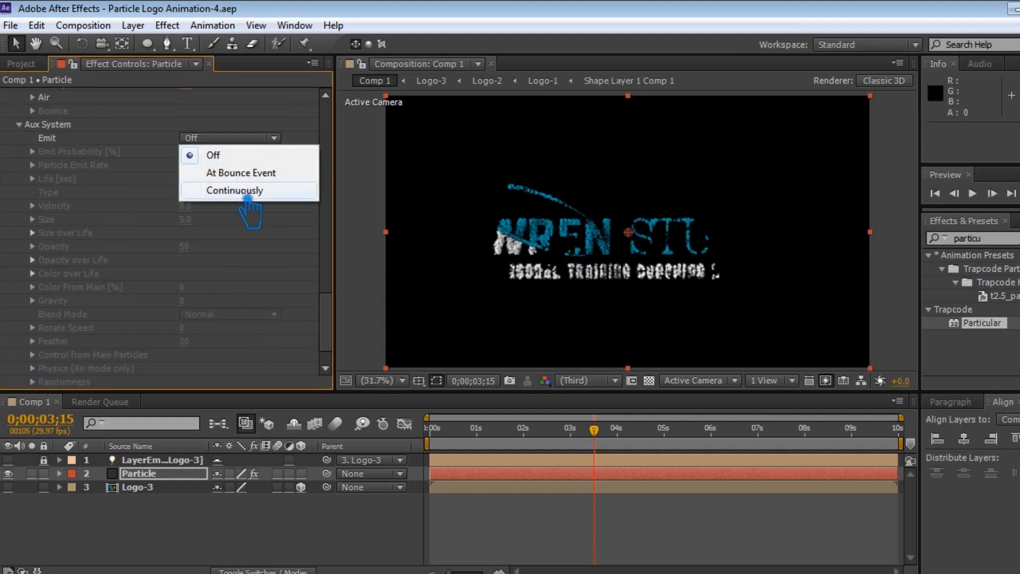
{"action": "left_click", "coordinate": [239, 190]}
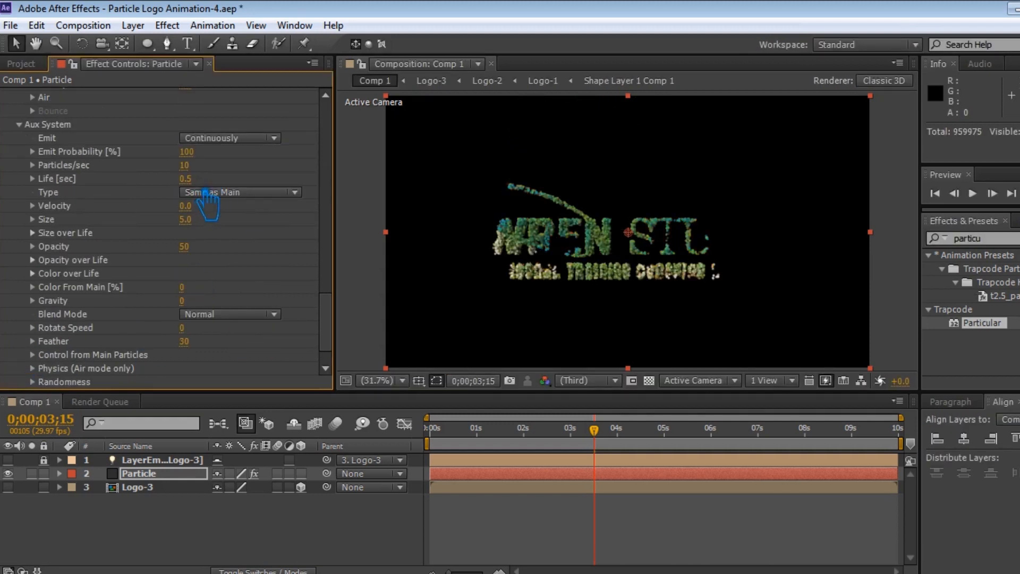
{"action": "scroll", "coordinate": [202, 219], "scroll_direction": "down", "scroll_amount": 1}
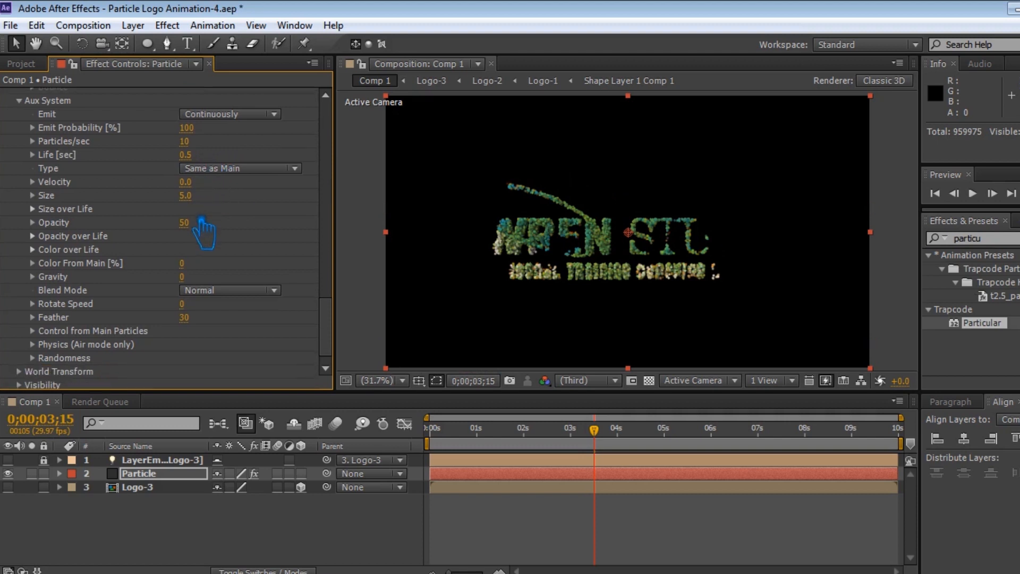
{"action": "left_click", "coordinate": [186, 196]}
{"action": "type", "text": "7"}
{"action": "key", "text": "Return"}
Apply a preset curve to the Aux System's Opacity over Life.
{"action": "left_click", "coordinate": [32, 209]}
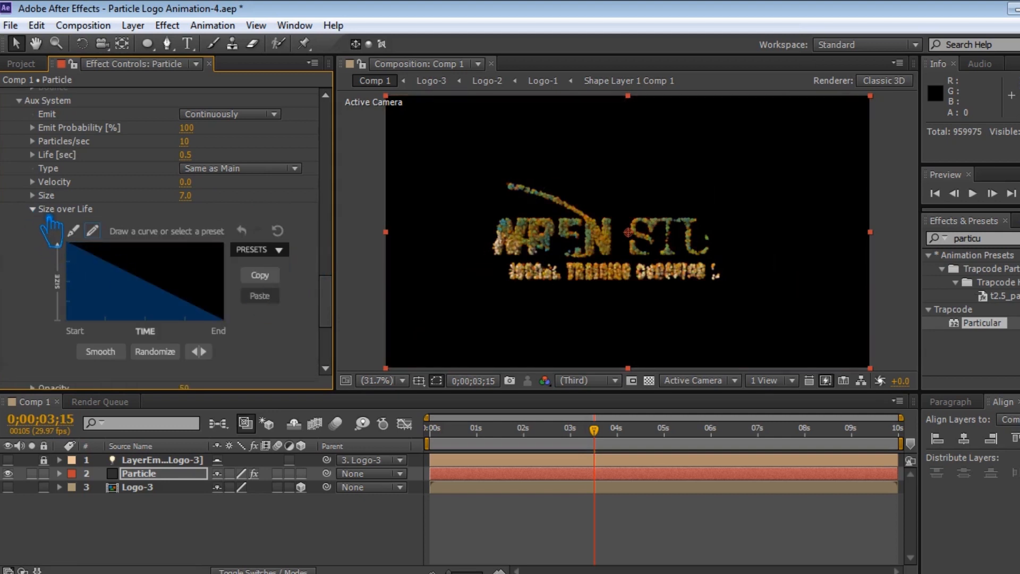
{"action": "left_click", "coordinate": [32, 209]}
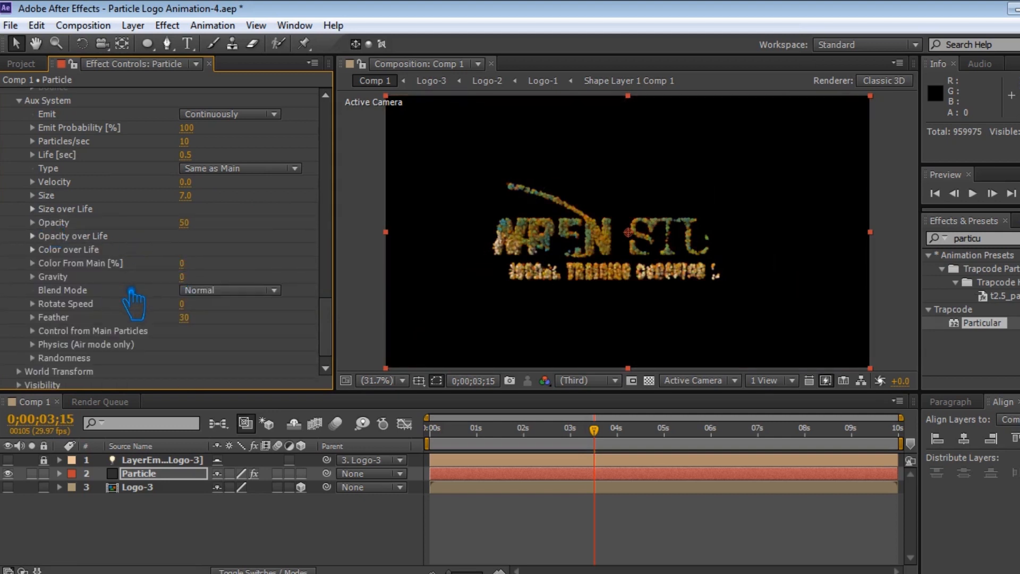
{"action": "left_click", "coordinate": [32, 249]}
{"action": "left_click", "coordinate": [33, 216]}
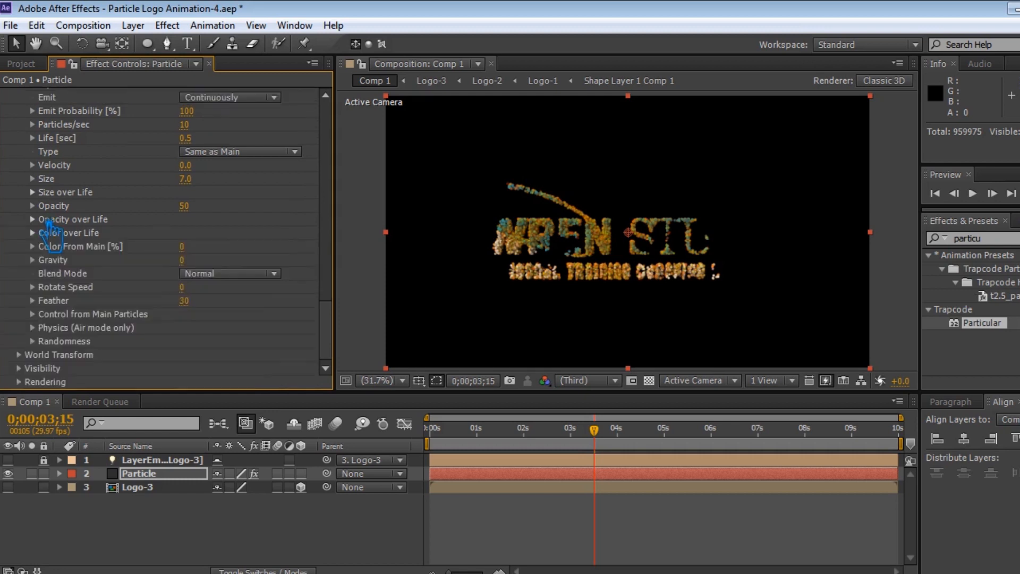
{"action": "left_click", "coordinate": [46, 234]}
{"action": "left_click", "coordinate": [47, 231]}
{"action": "left_click", "coordinate": [51, 220]}
{"action": "left_click", "coordinate": [279, 257]}
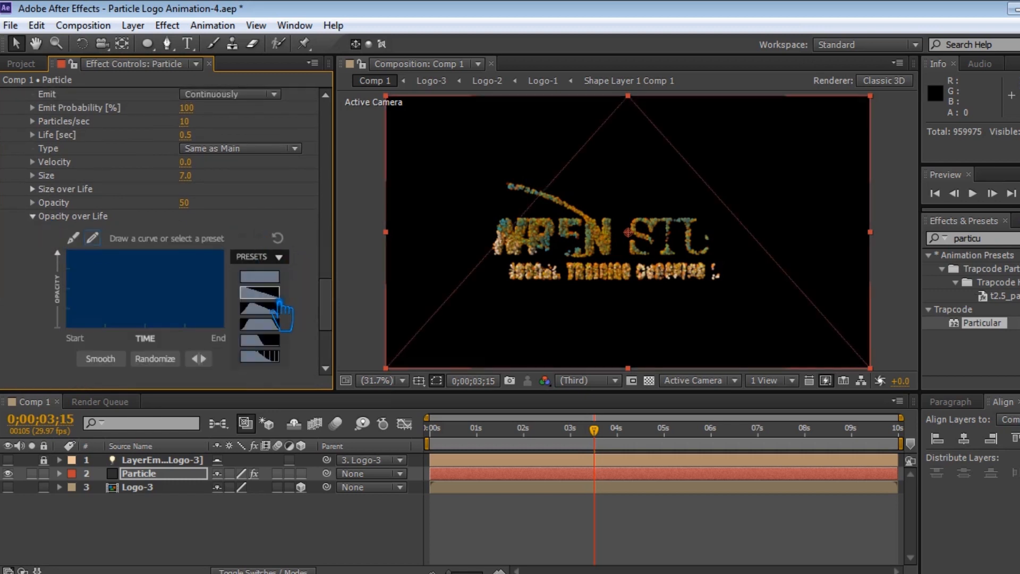
{"action": "left_click", "coordinate": [279, 318]}
{"action": "left_click", "coordinate": [33, 217]}
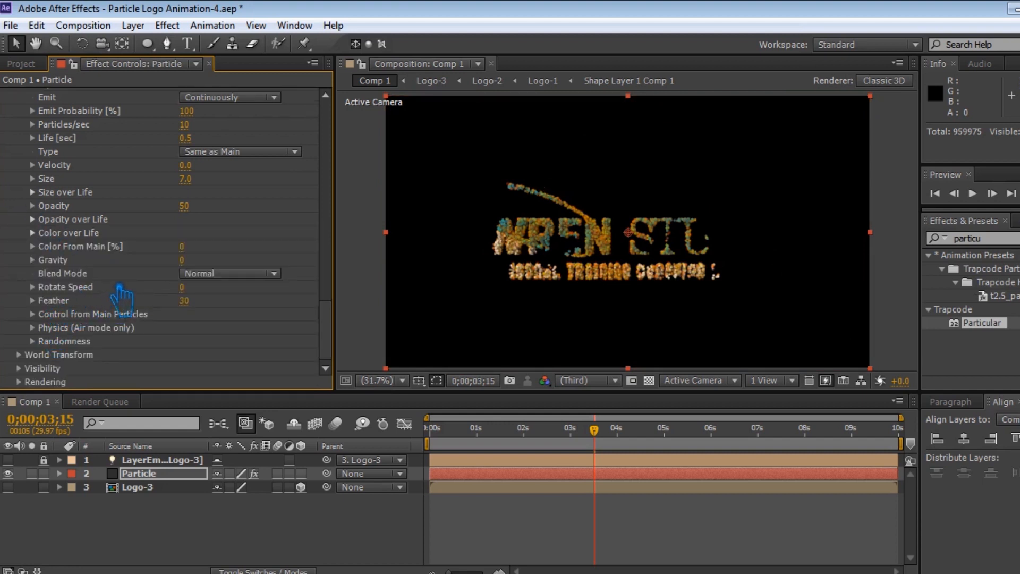
Set the Aux System's Color From Main to 100% and save the project.
{"action": "left_click_drag", "start_coordinate": [193, 251], "coordinate": [728, 298]}
{"action": "key", "text": "ctrl+s"}
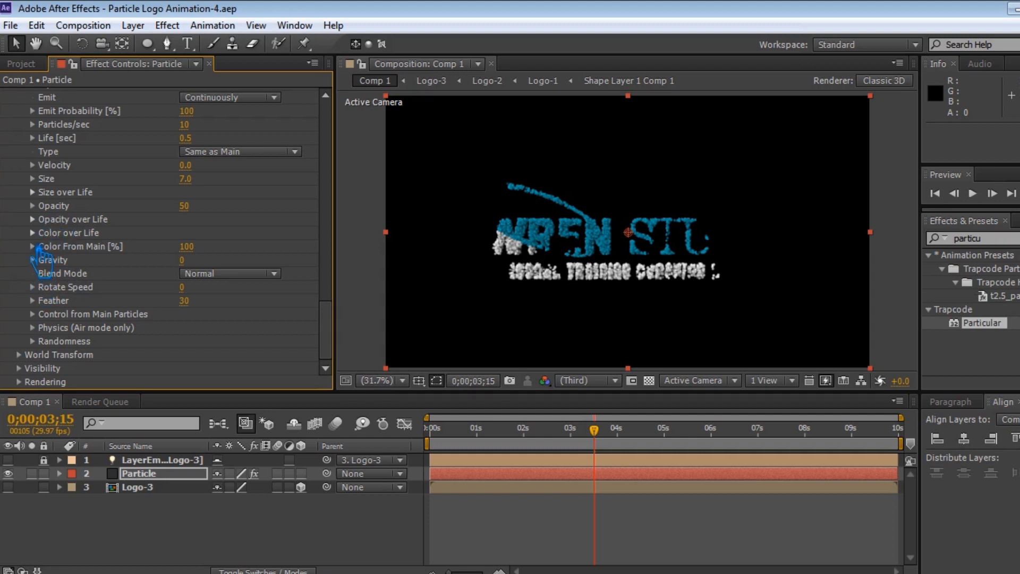
Set the Aux System's Physics Turbulence Position to 300 and save the project.
{"action": "left_click", "coordinate": [33, 327]}
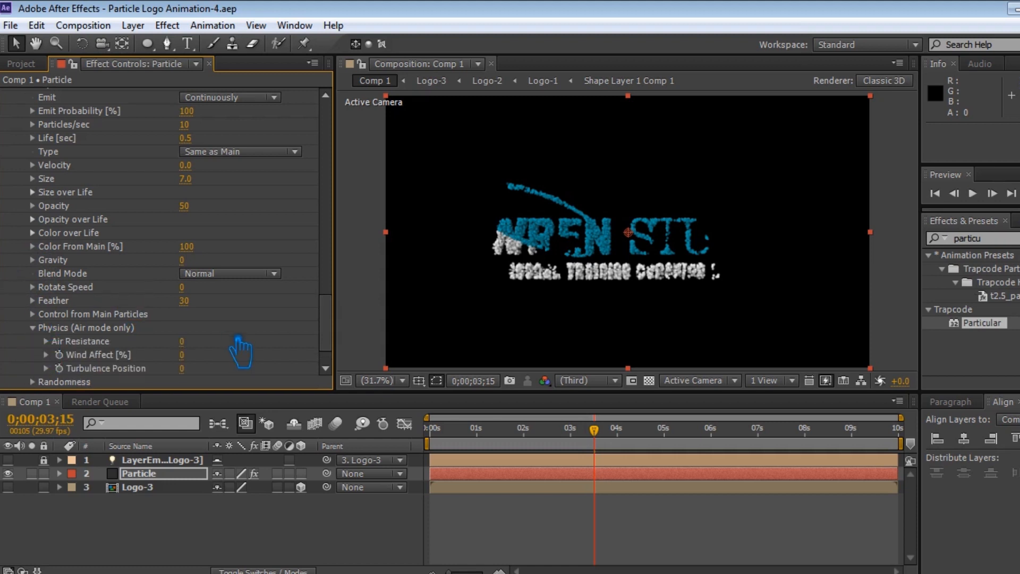
{"action": "scroll", "coordinate": [239, 343], "scroll_direction": "down", "scroll_amount": 3}
{"action": "left_click", "coordinate": [181, 327]}
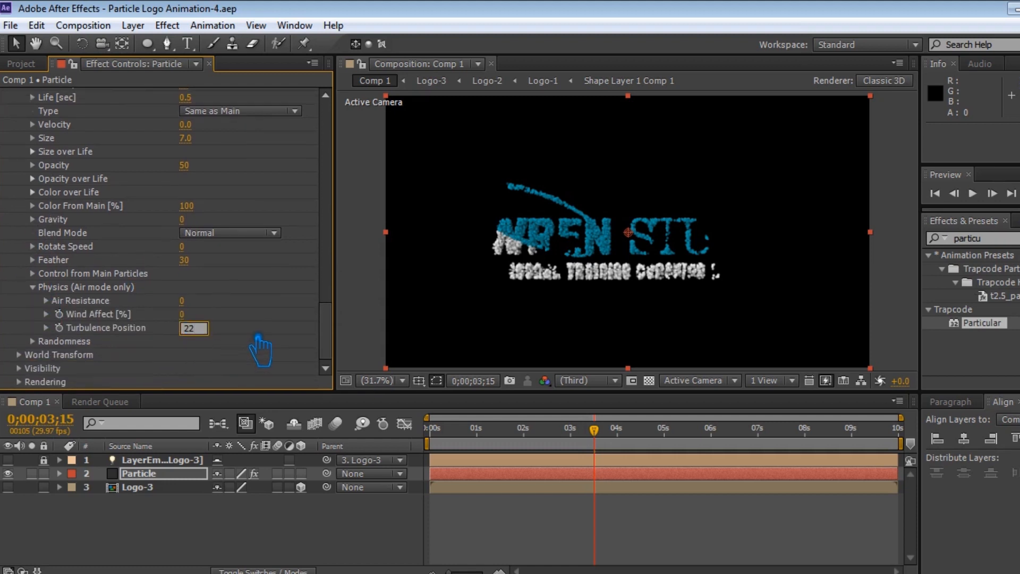
{"action": "type", "text": "220"}
{"action": "key", "text": "Return"}
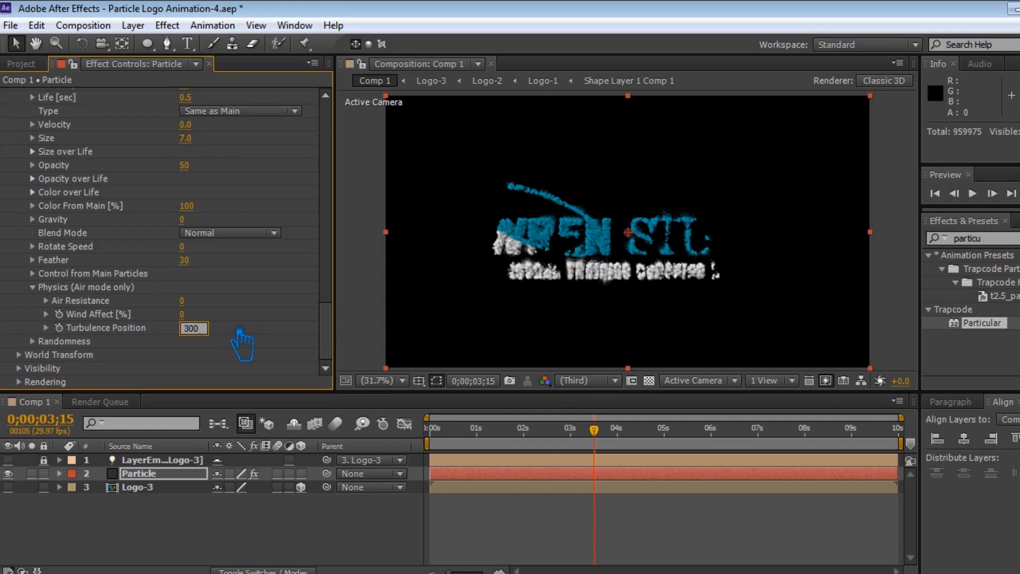
{"action": "key", "text": "Return"}
{"action": "key", "text": "ctrl+s"}
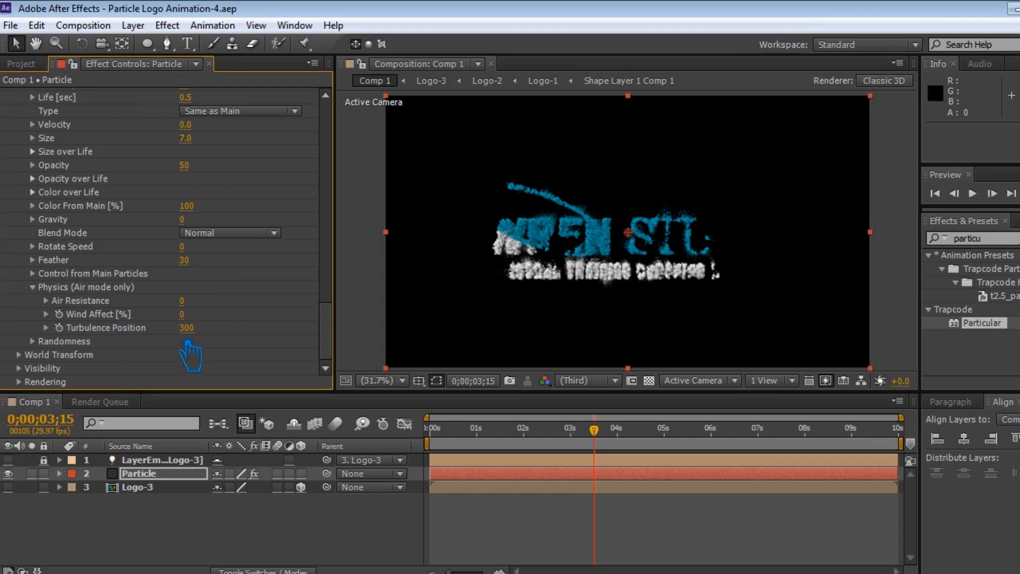
Set the main Physics Gravity to 90.
{"action": "scroll", "coordinate": [241, 350], "scroll_direction": "up", "scroll_amount": 5}
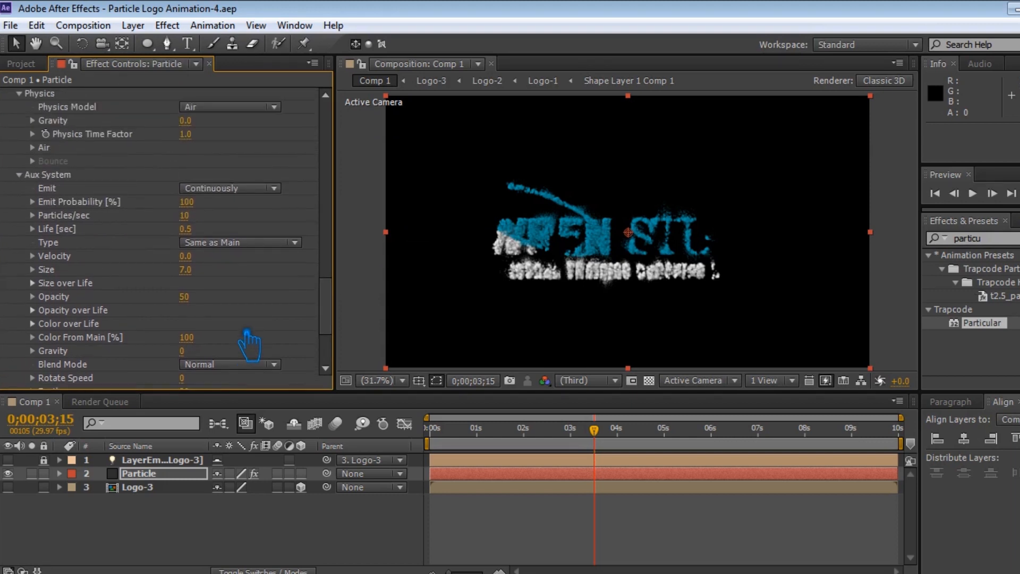
{"action": "scroll", "coordinate": [116, 362], "scroll_direction": "up", "scroll_amount": 2}
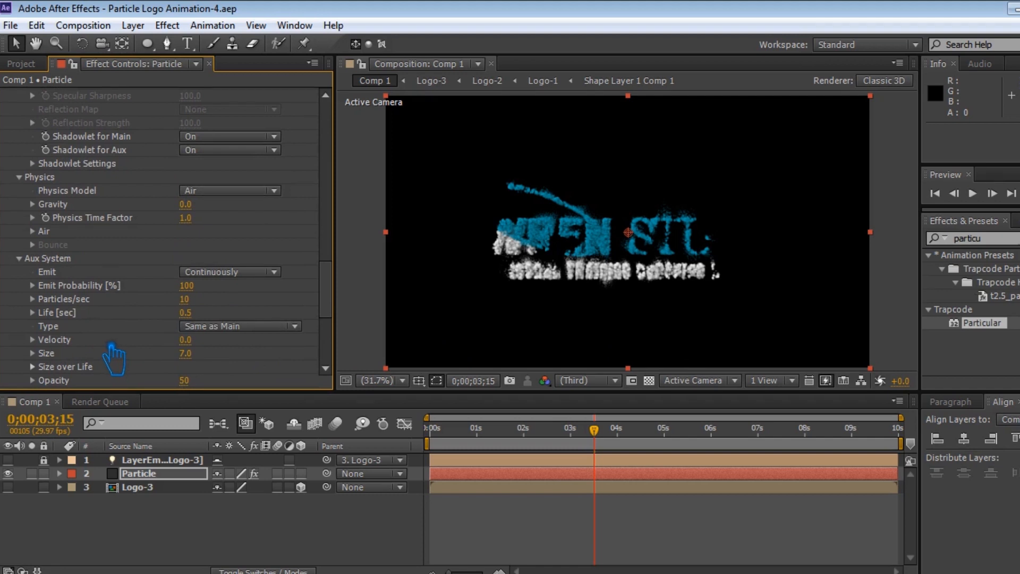
{"action": "left_click", "coordinate": [201, 208]}
{"action": "type", "text": "-90"}
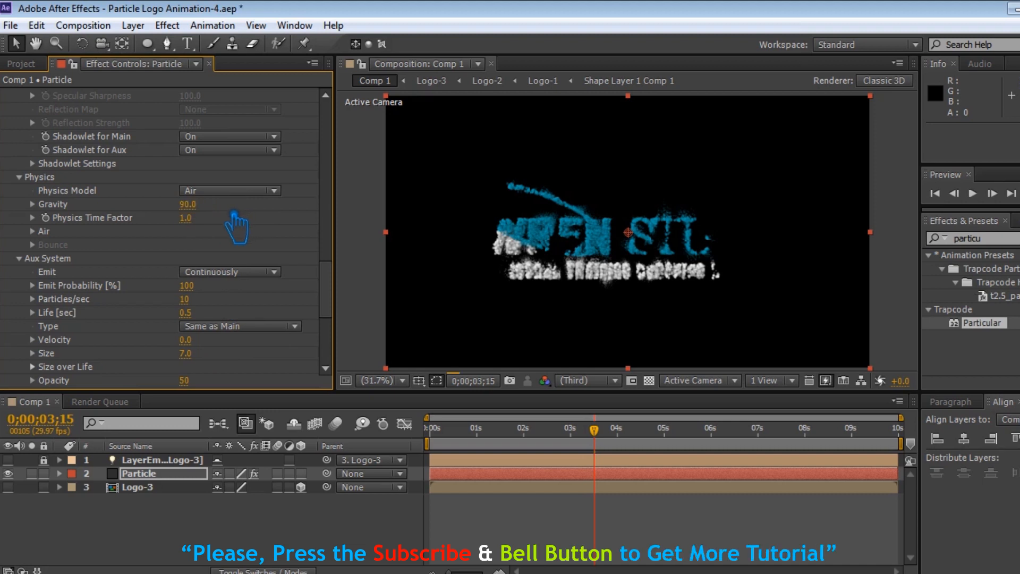
Add the Logo-1 composition to the Comp 1 timeline beneath the Particle layer.
{"action": "left_click", "coordinate": [21, 63]}
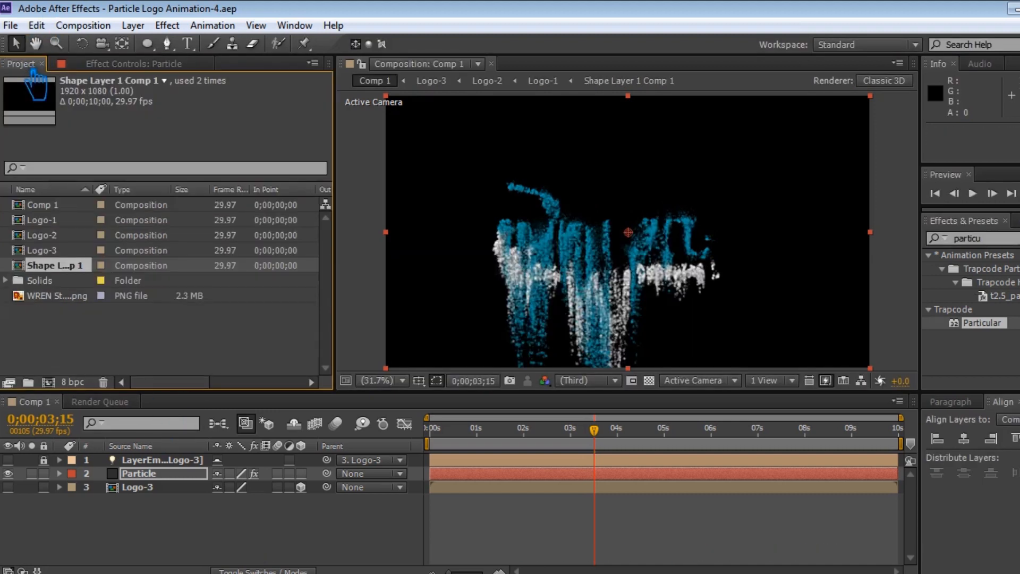
{"action": "left_click_drag", "start_coordinate": [53, 219], "coordinate": [152, 492]}
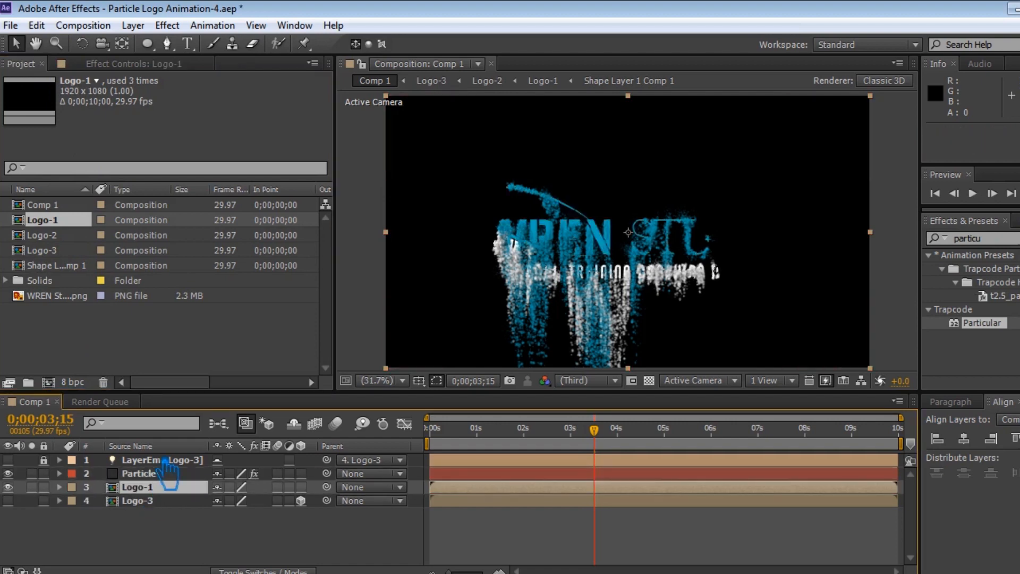
Create a new comp-sized solid named bg and move it to the bottom of the layer stack.
{"action": "right_click", "coordinate": [359, 360]}
{"action": "mouse_move", "coordinate": [576, 372]}
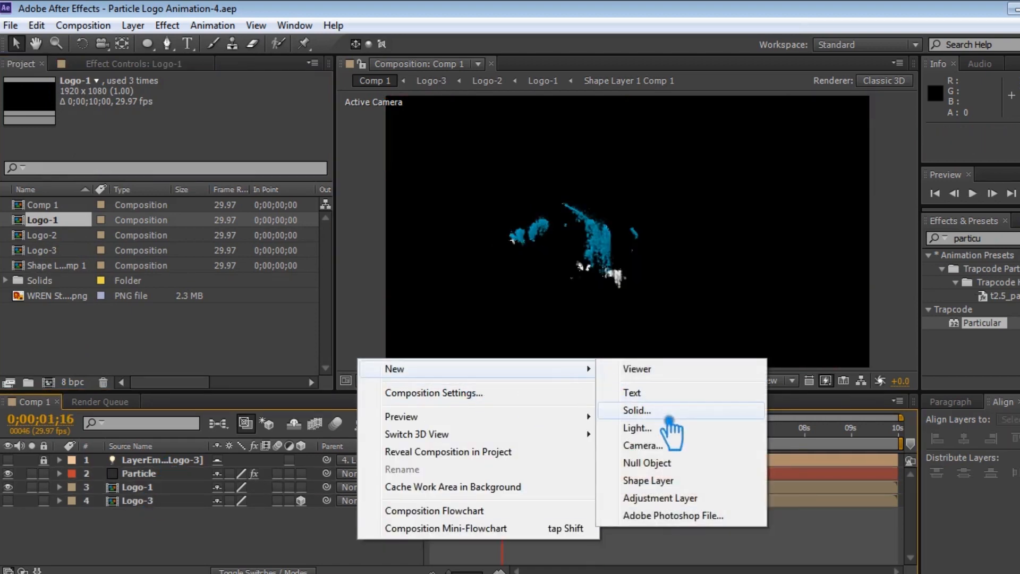
{"action": "left_click", "coordinate": [661, 409]}
{"action": "type", "text": "bg"}
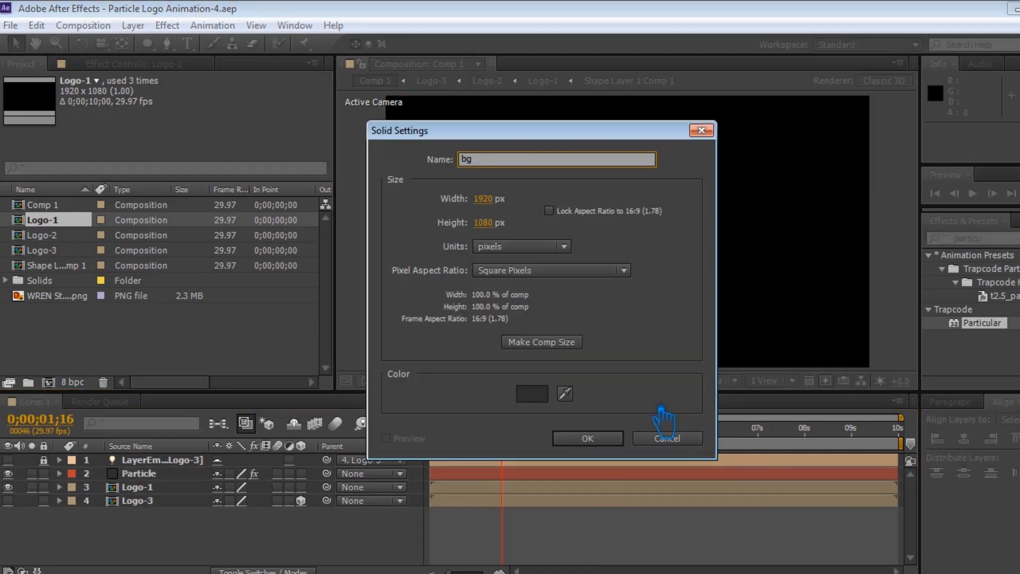
{"action": "left_click", "coordinate": [617, 440]}
{"action": "left_click_drag", "start_coordinate": [154, 460], "coordinate": [151, 527]}
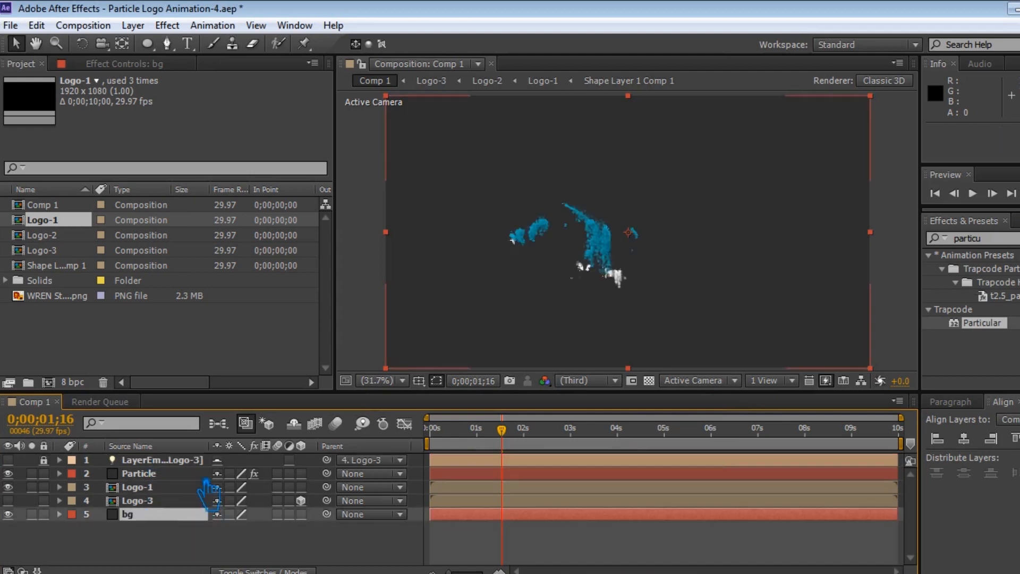
Apply the Ramp effect to the bg solid, keeping bg as the bottom layer.
{"action": "left_click_drag", "start_coordinate": [1009, 239], "coordinate": [887, 250]}
{"action": "type", "text": "ramp"}
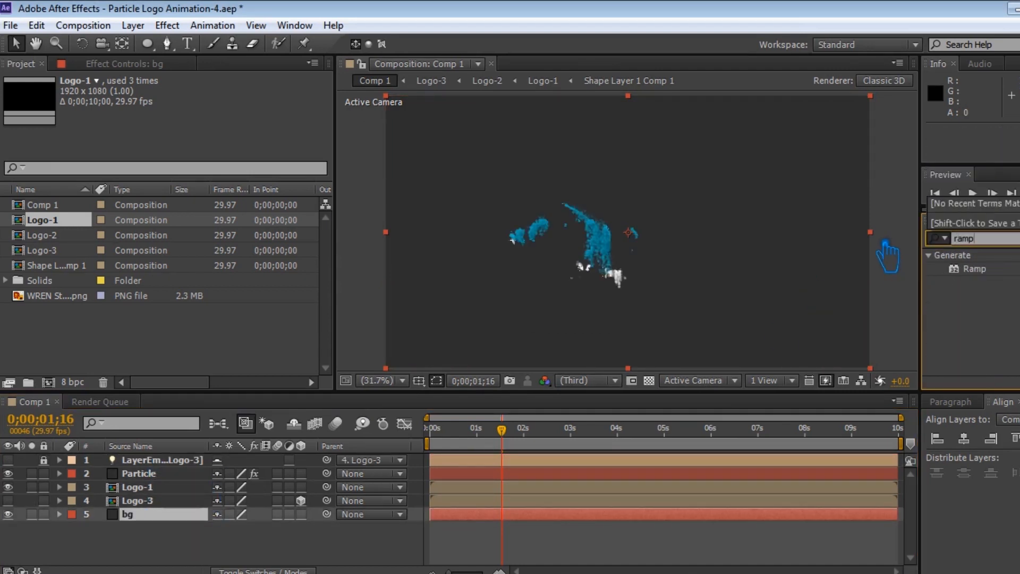
{"action": "left_click_drag", "start_coordinate": [988, 270], "coordinate": [790, 218]}
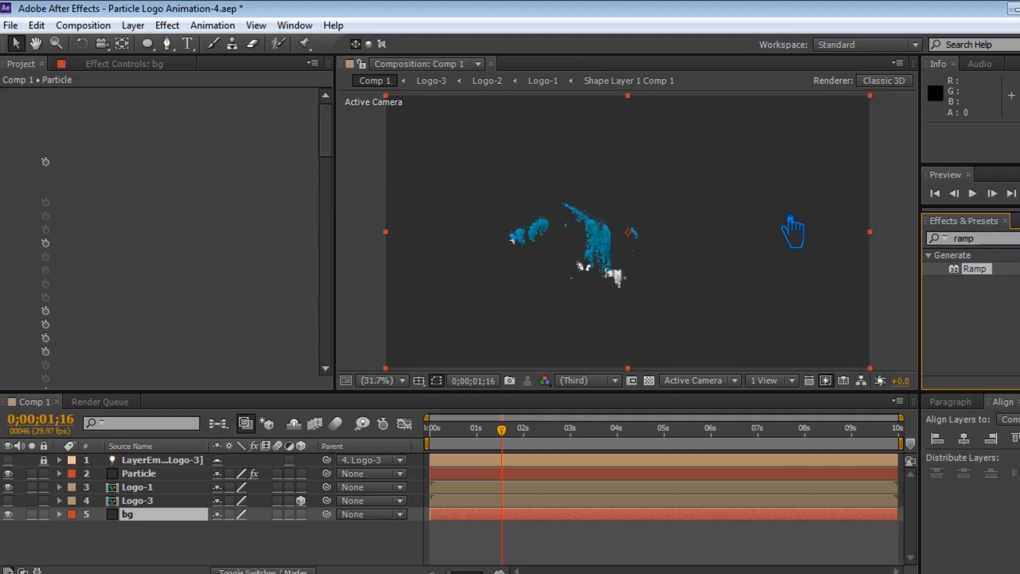
{"action": "key", "text": "ctrl+z"}
{"action": "left_click_drag", "start_coordinate": [159, 515], "coordinate": [159, 474]}
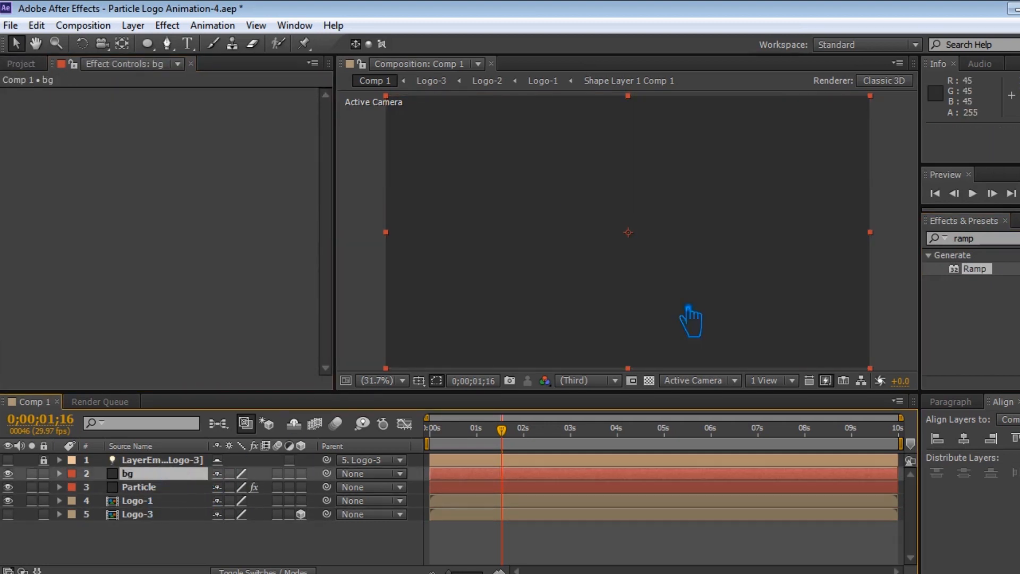
{"action": "left_click_drag", "start_coordinate": [975, 269], "coordinate": [797, 271]}
{"action": "left_click_drag", "start_coordinate": [162, 475], "coordinate": [164, 515]}
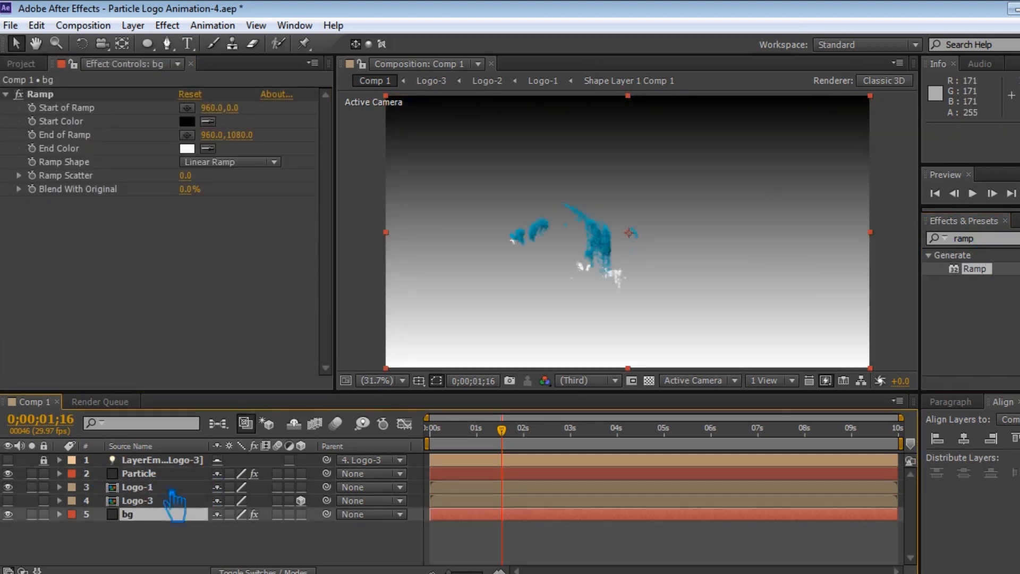
Set the Ramp's End Color to 280000 and its Start Color to white.
{"action": "left_click", "coordinate": [188, 149]}
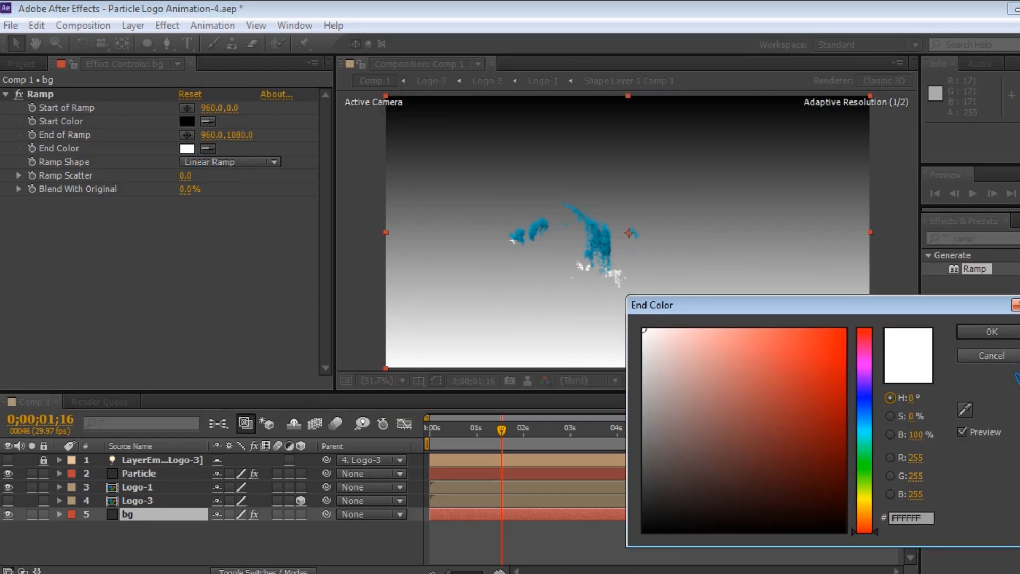
{"action": "mouse_move", "coordinate": [658, 522]}
{"action": "left_mouse_down"}
{"action": "mouse_move", "coordinate": [801, 499]}
{"action": "mouse_move", "coordinate": [854, 511]}
{"action": "left_mouse_up"}
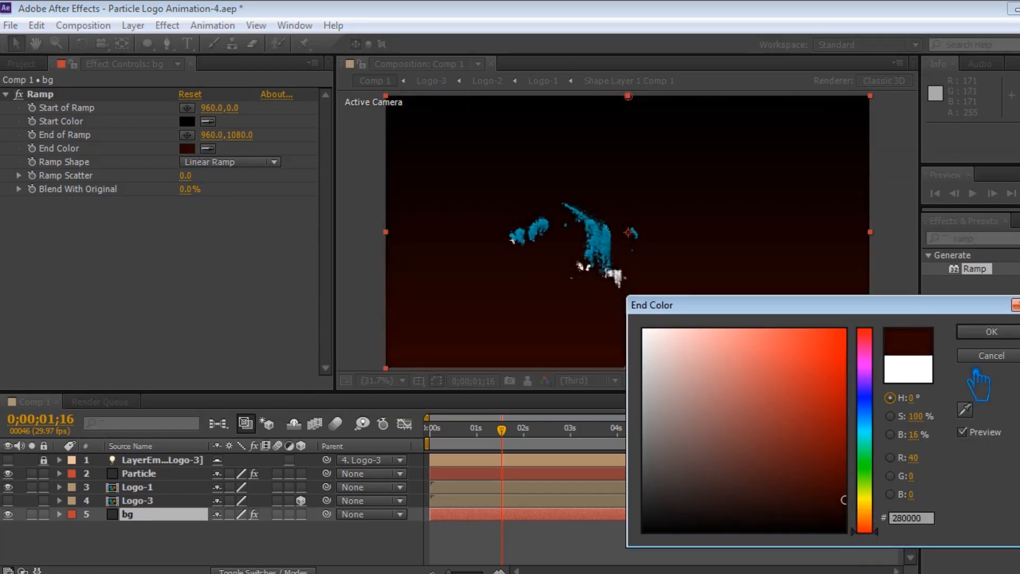
{"action": "left_click", "coordinate": [992, 332]}
{"action": "left_click", "coordinate": [187, 121]}
{"action": "left_click_drag", "start_coordinate": [712, 383], "coordinate": [632, 327]}
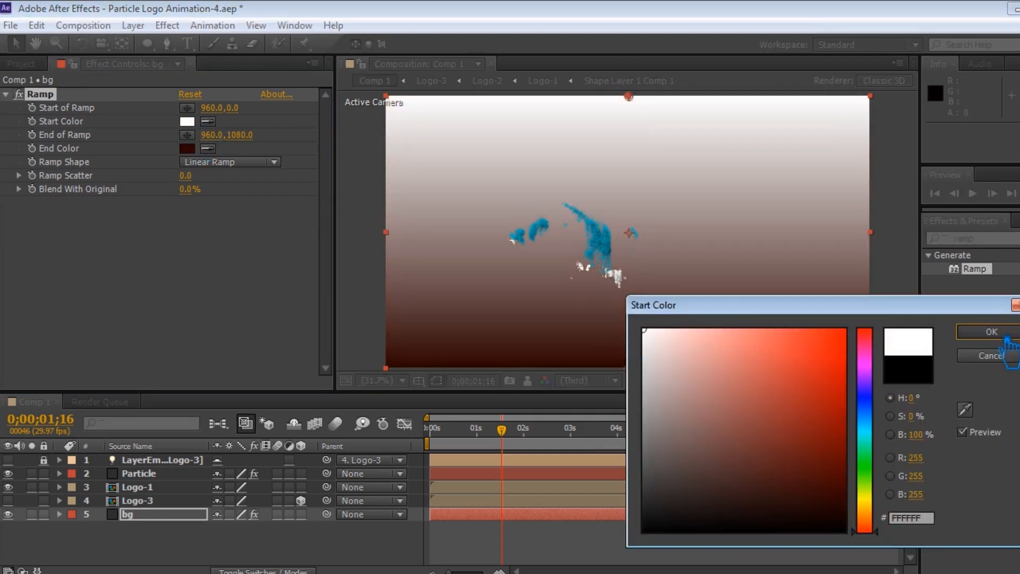
{"action": "left_click", "coordinate": [992, 331]}
Change the Ramp Shape to Radial Ramp and move the ramp's start point to the centre of the frame.
{"action": "left_click", "coordinate": [229, 162]}
{"action": "left_click", "coordinate": [254, 198]}
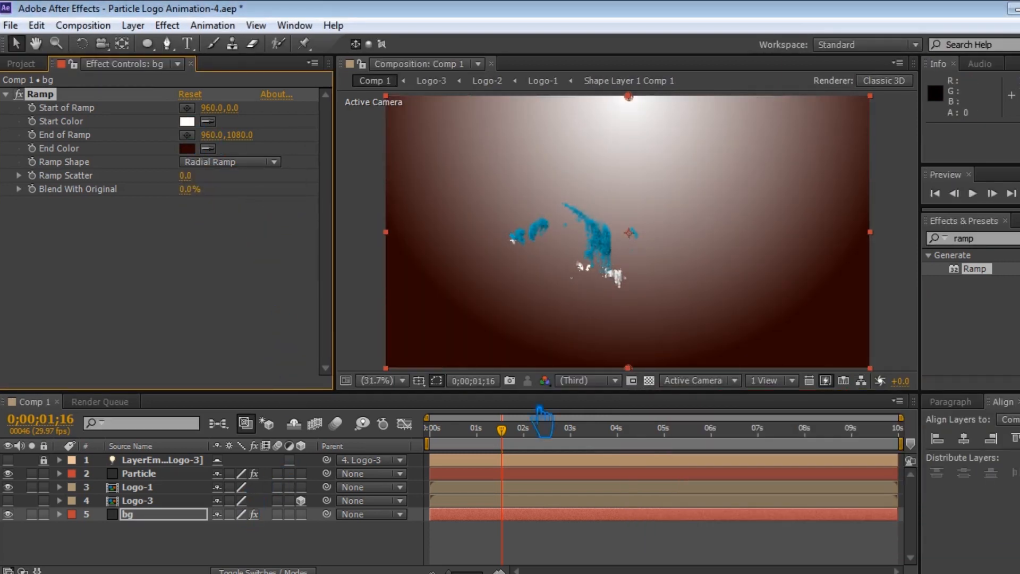
{"action": "left_click_drag", "start_coordinate": [629, 96], "coordinate": [627, 238]}
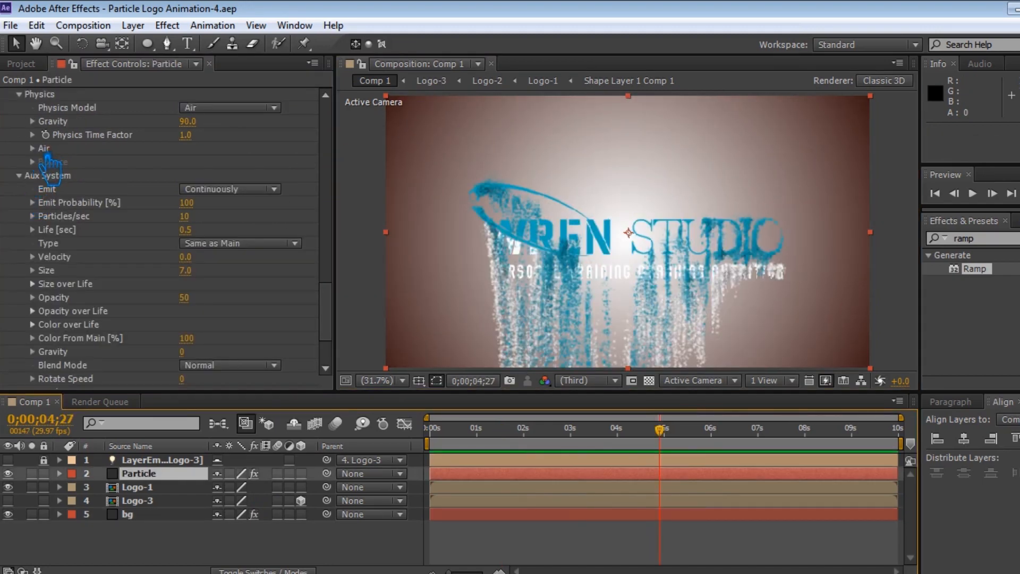
Set the Particle's Air Turbulence Field Affect Position to 90 and save the project.
{"action": "left_click", "coordinate": [45, 150]}
{"action": "scroll", "coordinate": [57, 192], "scroll_direction": "down", "scroll_amount": 2}
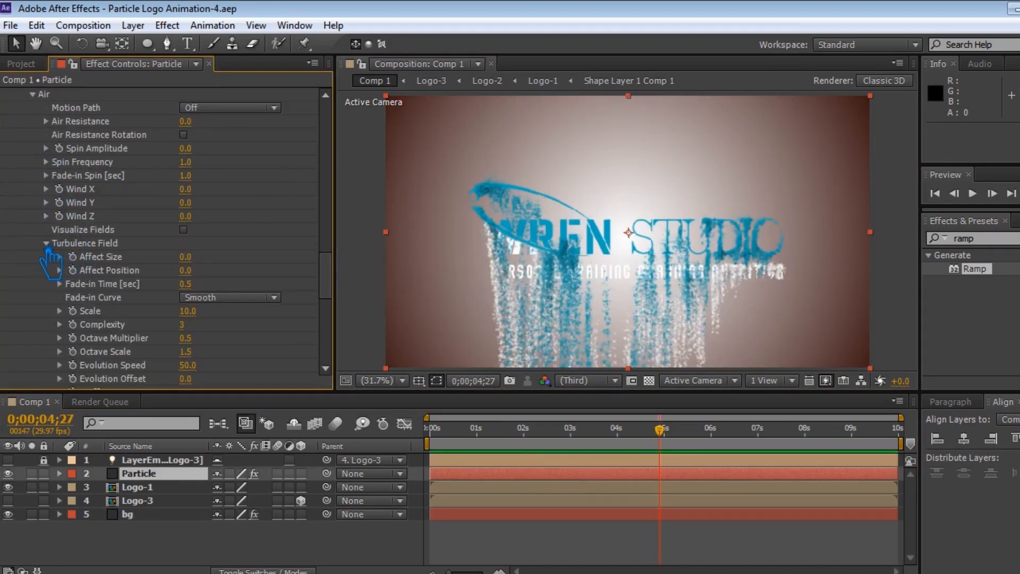
{"action": "left_click", "coordinate": [200, 273]}
{"action": "key", "text": "Return"}
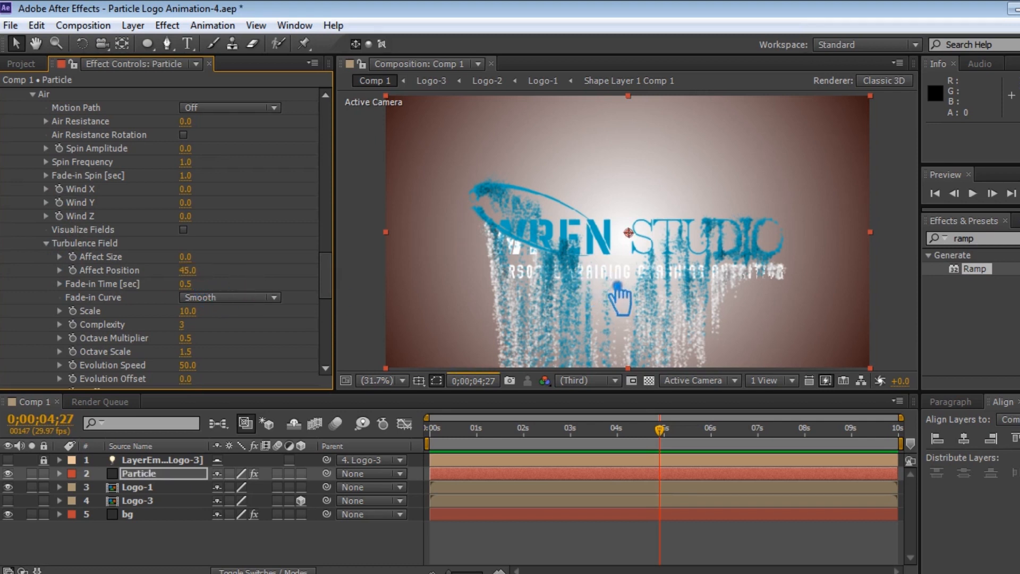
{"action": "left_click", "coordinate": [196, 272]}
{"action": "type", "text": "90"}
{"action": "key", "text": "Return"}
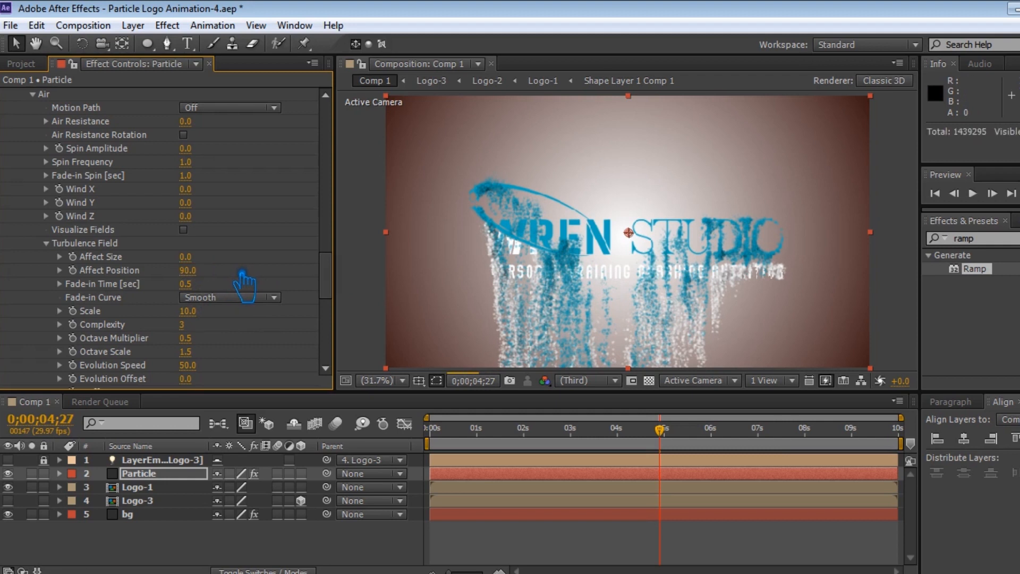
{"action": "key", "text": "ctrl+s"}
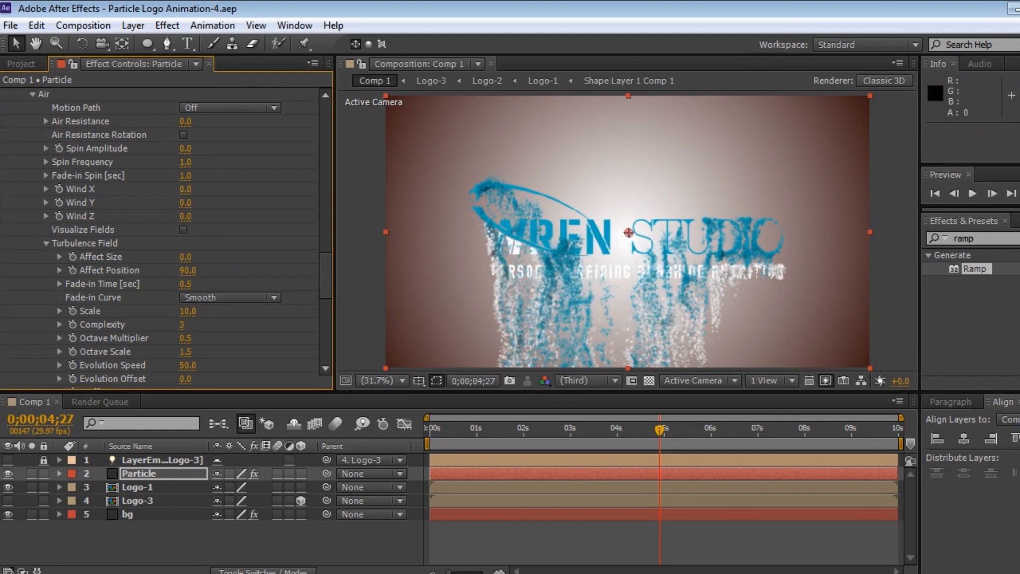
Play a RAM preview of the animation.
{"action": "key", "text": "KP_0"}
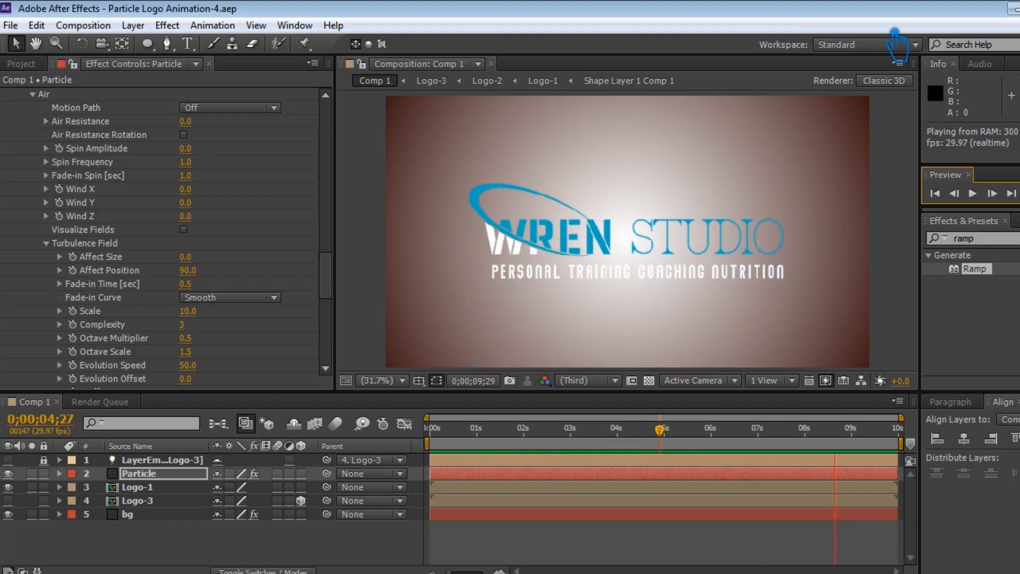
{"action": "key", "text": "space"}
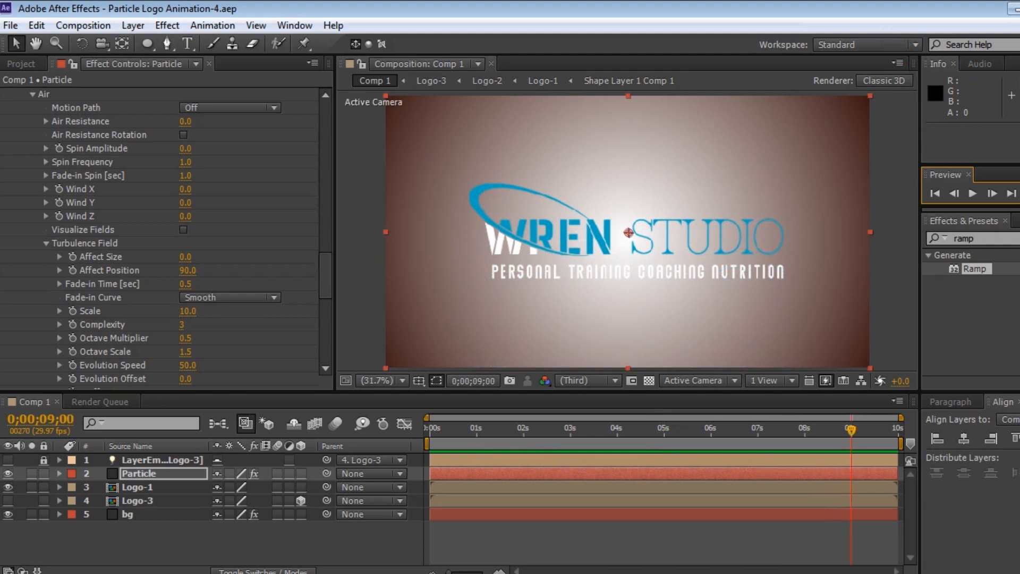